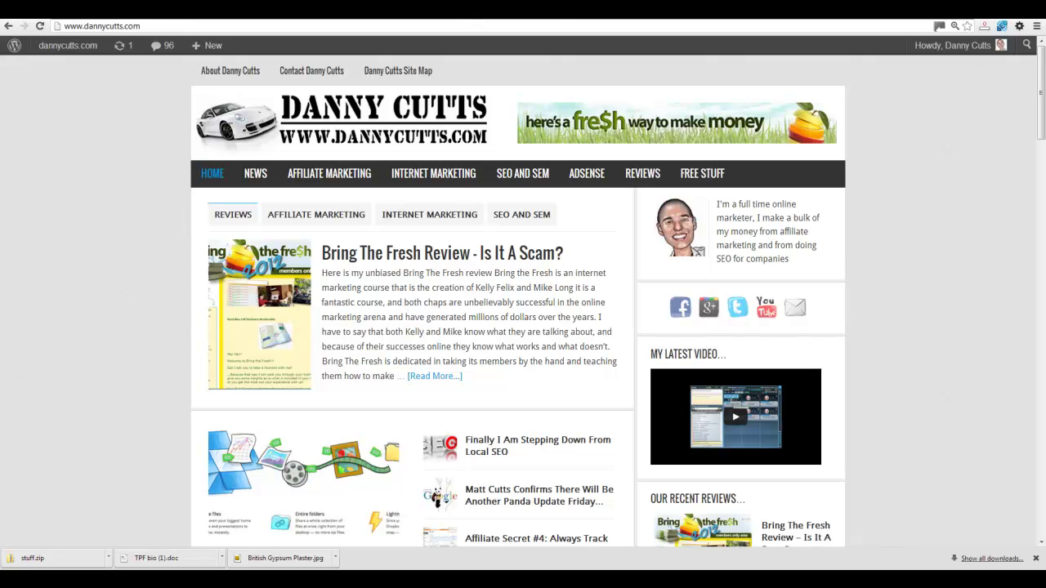
- Go from the WordPress dashboard to the Plugins > Add New page
mouse_move(69, 48)
click(62, 72)
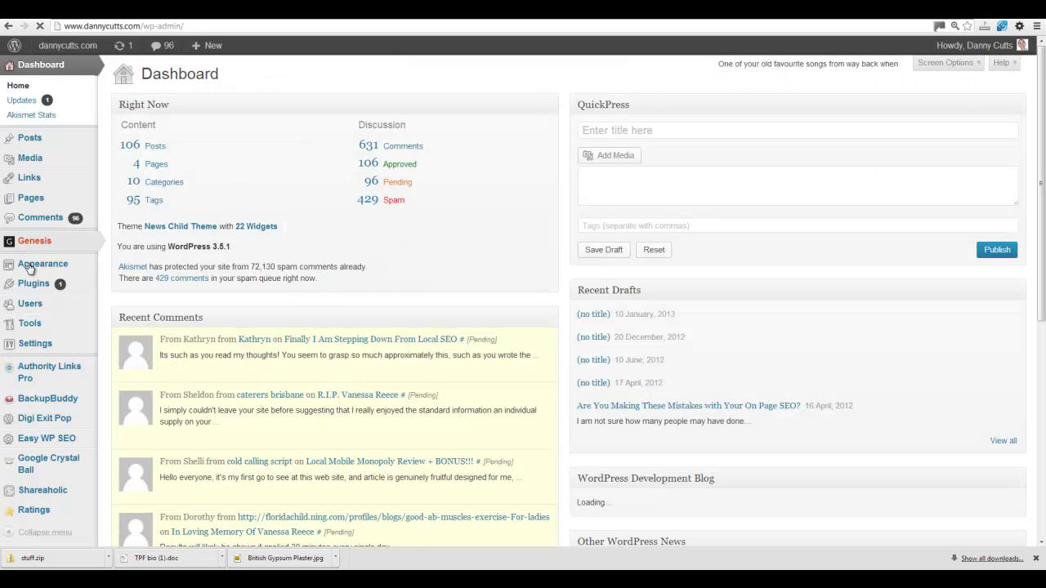
mouse_move(38, 286)
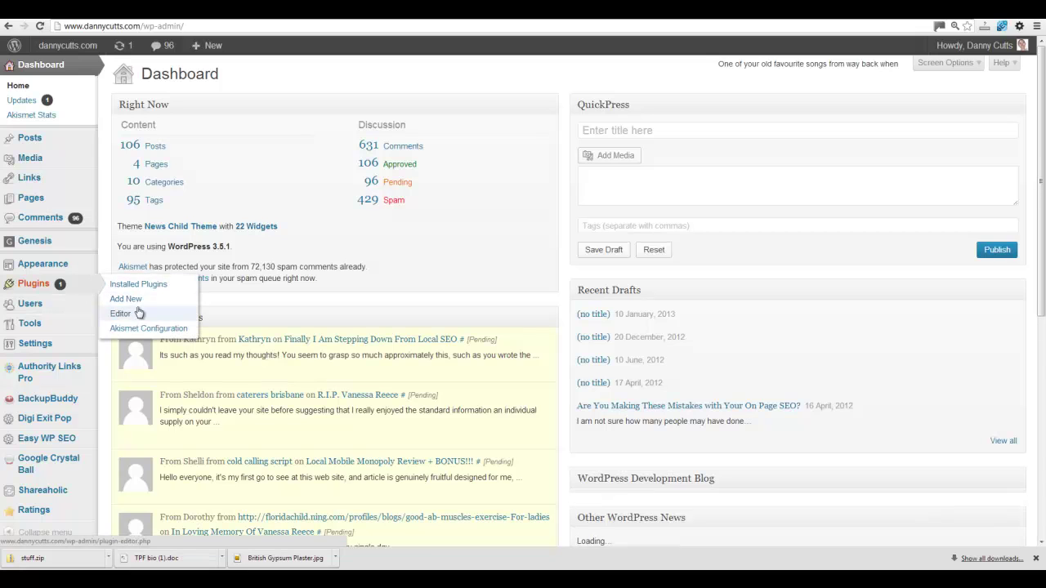
click(133, 300)
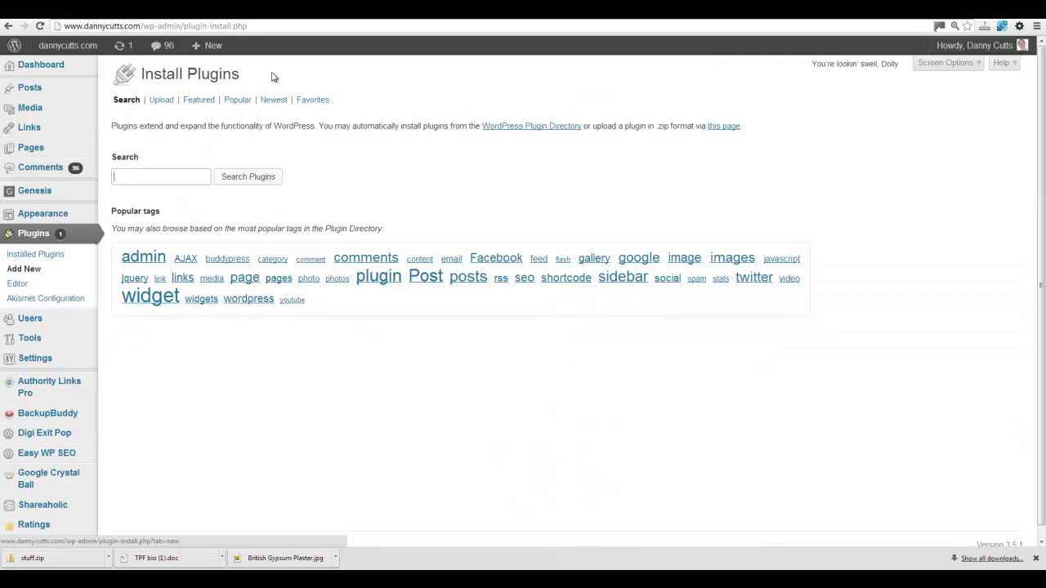
- Enter 'facebook' as the plugin search term
click(157, 177)
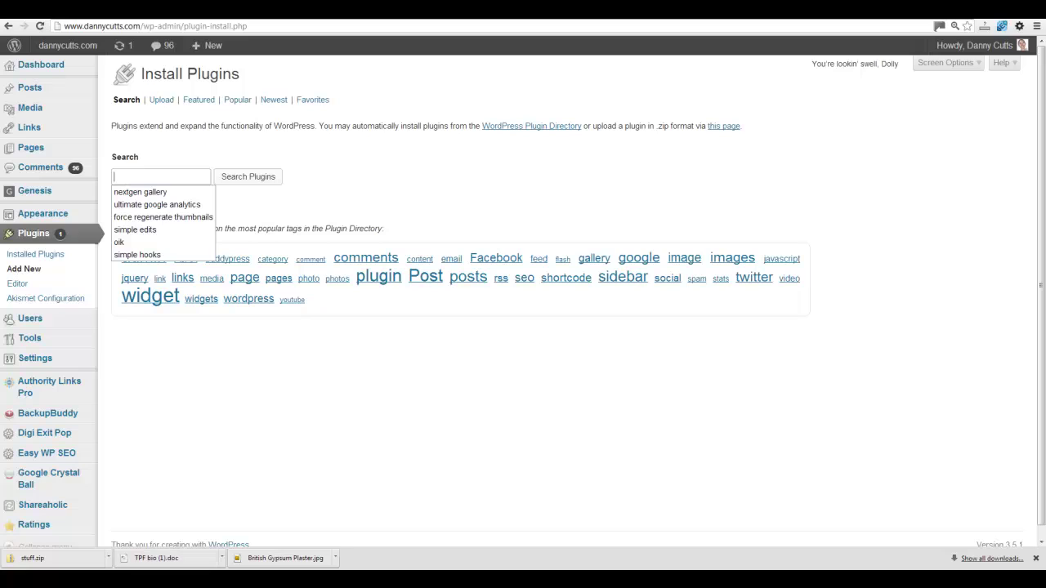
text(a)
key(BackSpace)
text(ak)
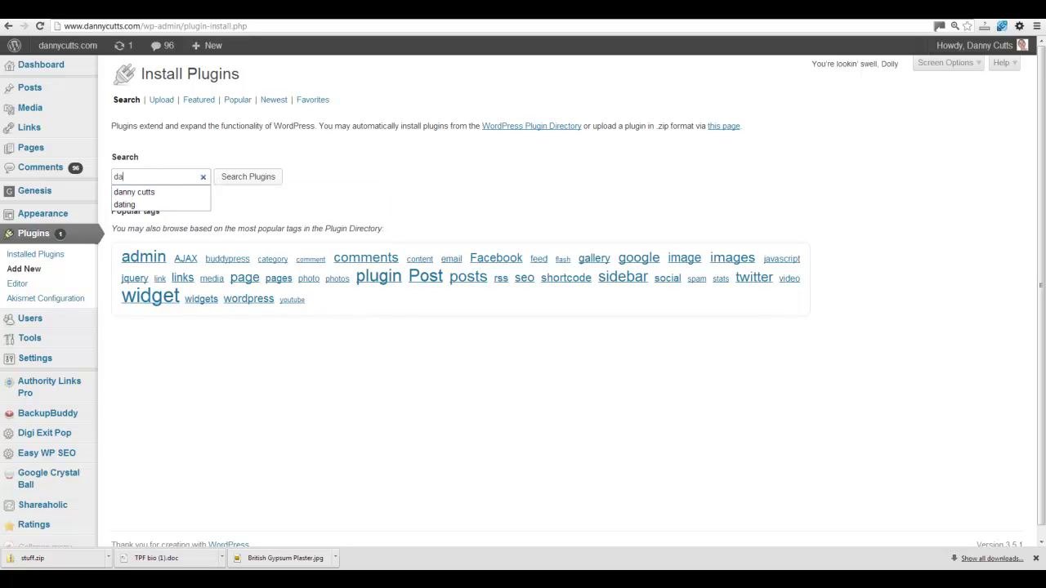
key(BackSpace)
key(BackSpace)
text(face)
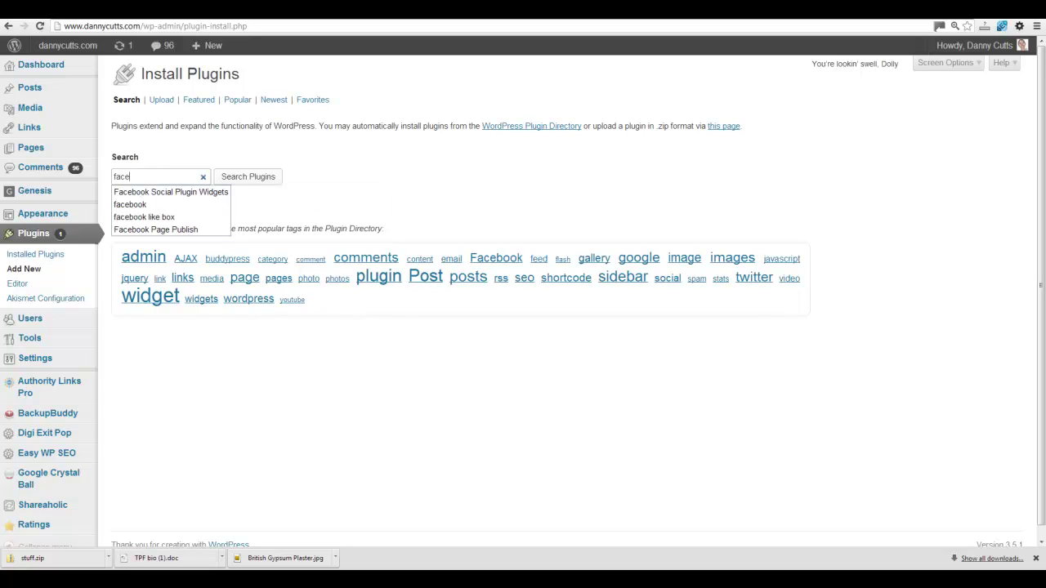
key(Down)
key(Down)
key(Return)
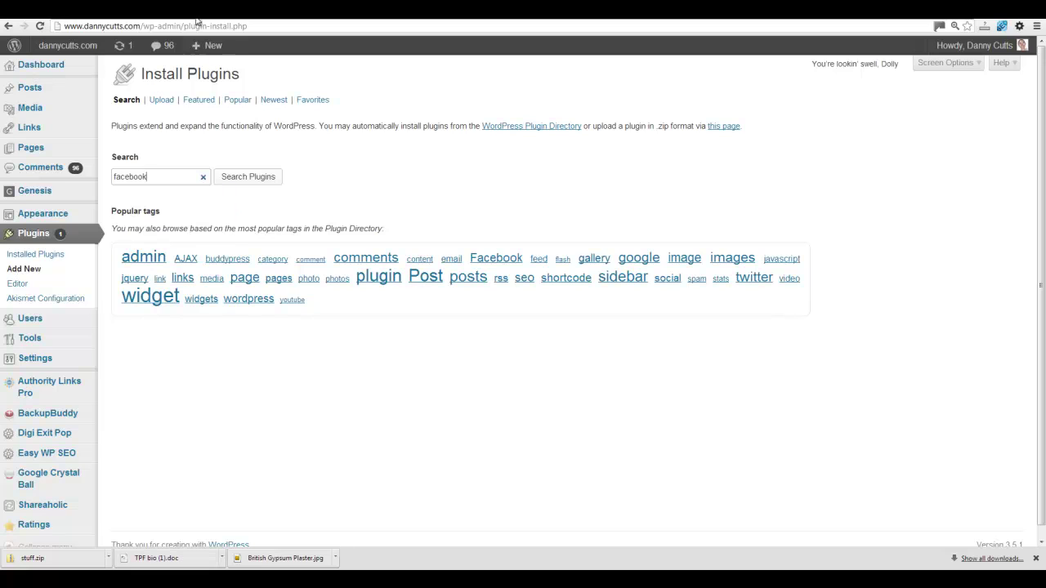
- Search for facebook and install the Facebook plugin 1.3.1
click(247, 183)
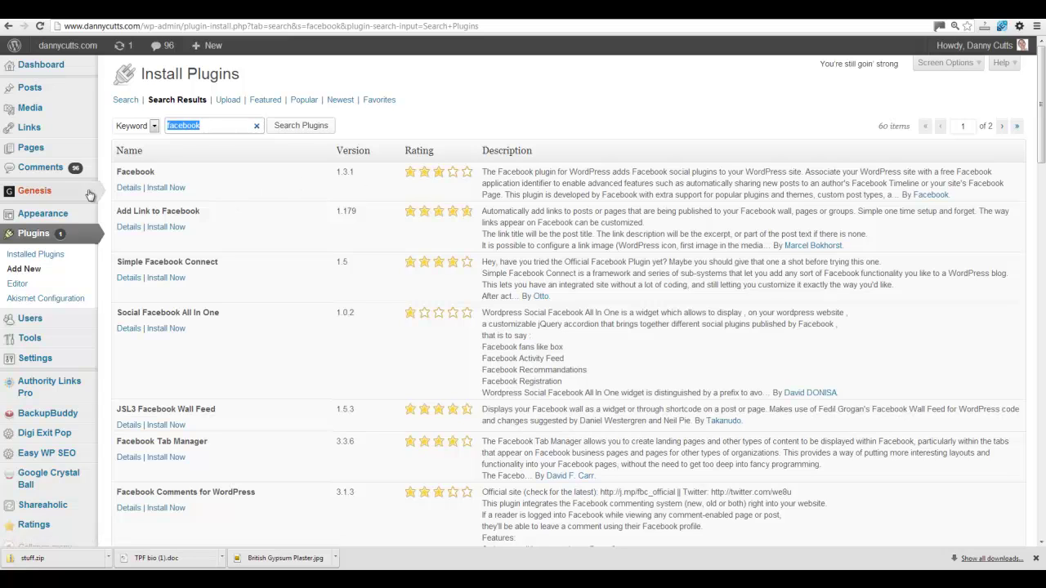
click(169, 188)
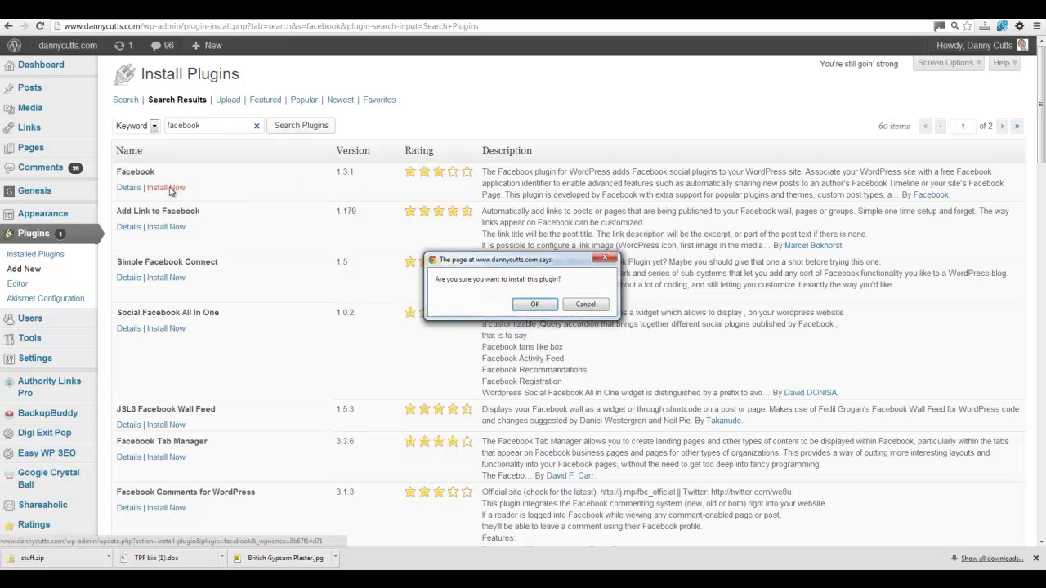
click(535, 304)
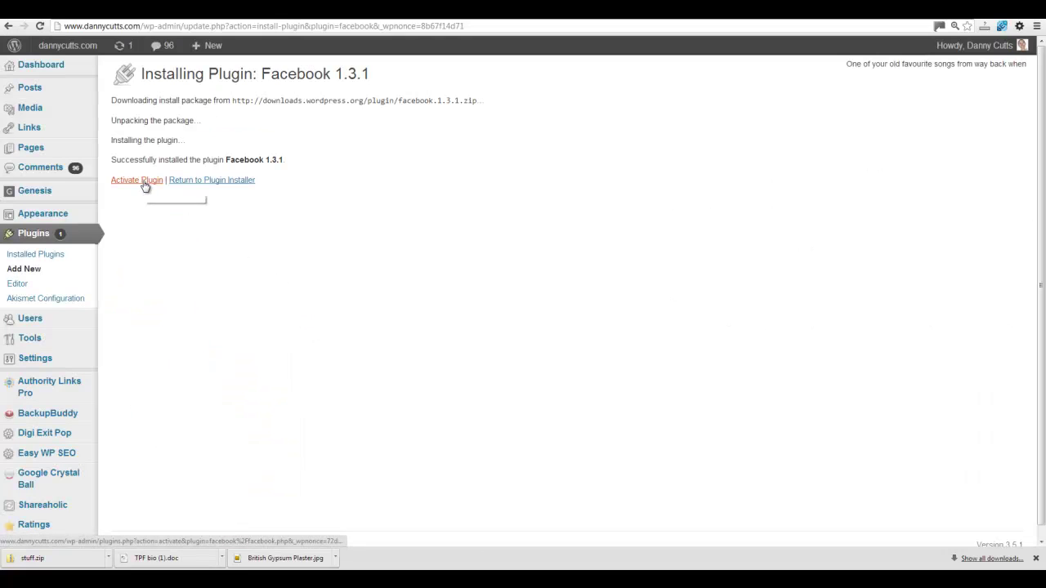
- Activate the Facebook plugin and open its Facebook > General settings page
click(145, 184)
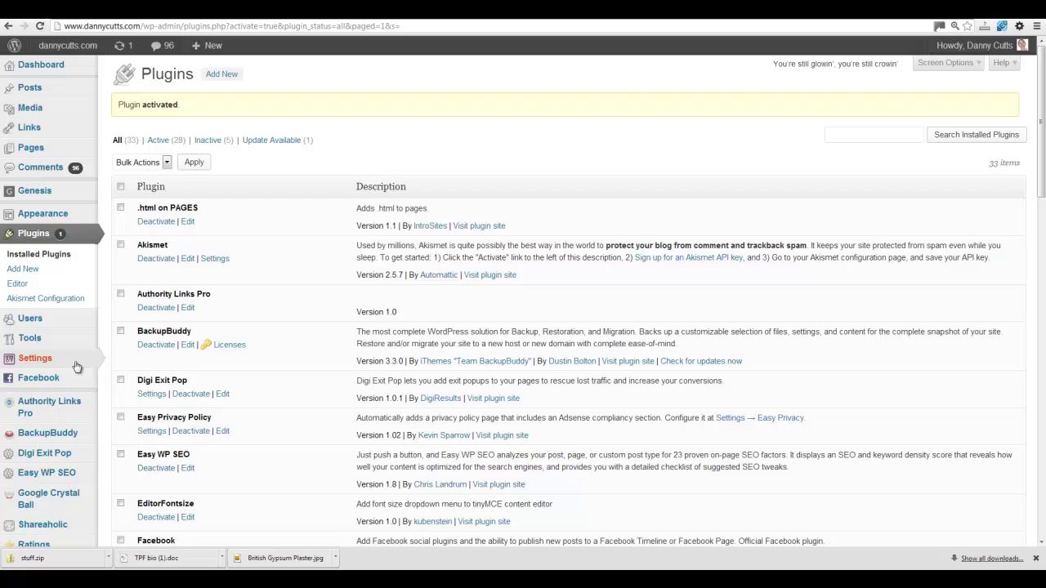
mouse_move(82, 379)
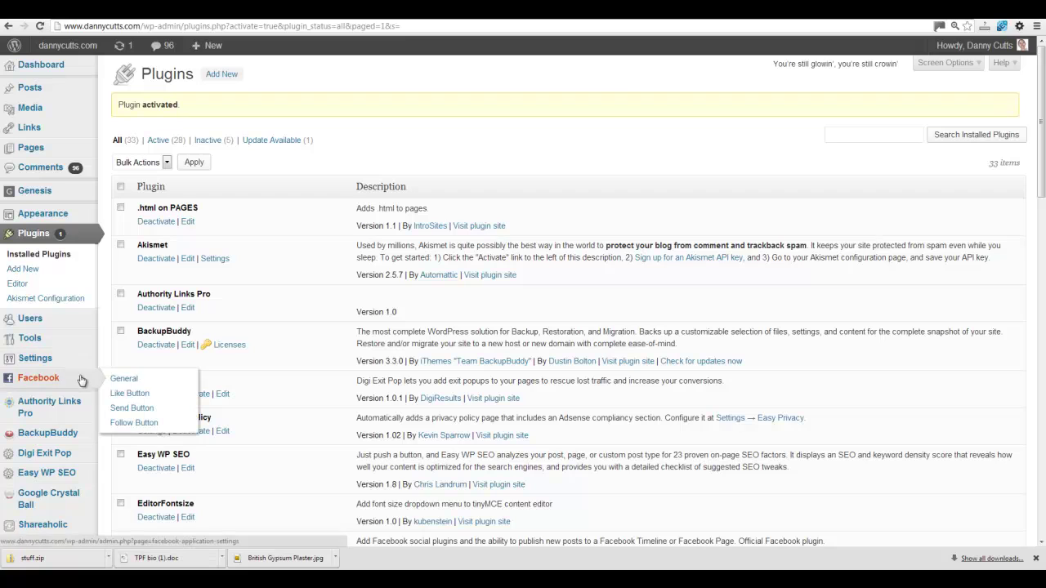
click(136, 381)
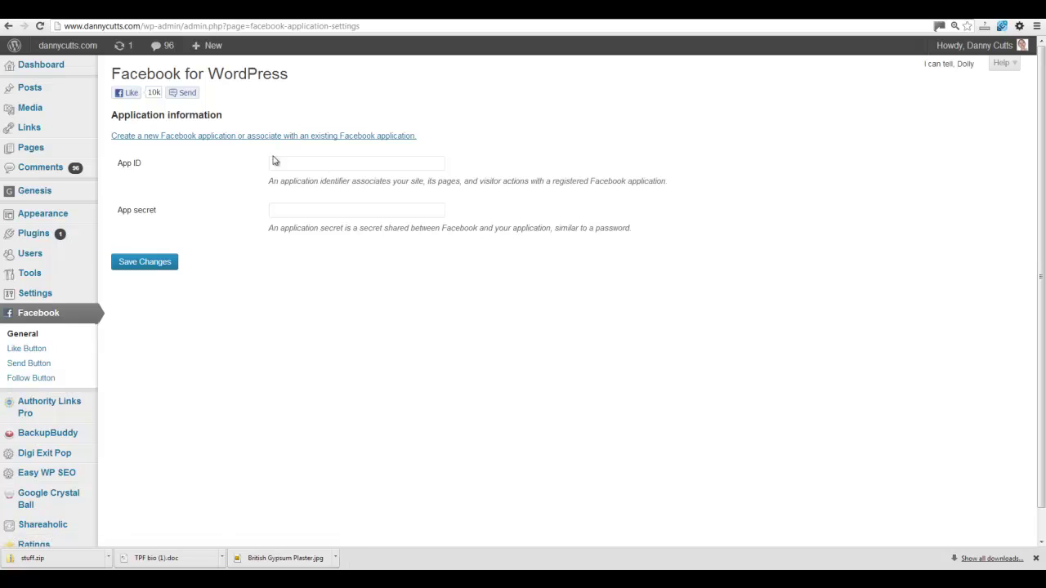
- Start a new Facebook app, enter and submit its app name, and begin the captcha answer
click(231, 136)
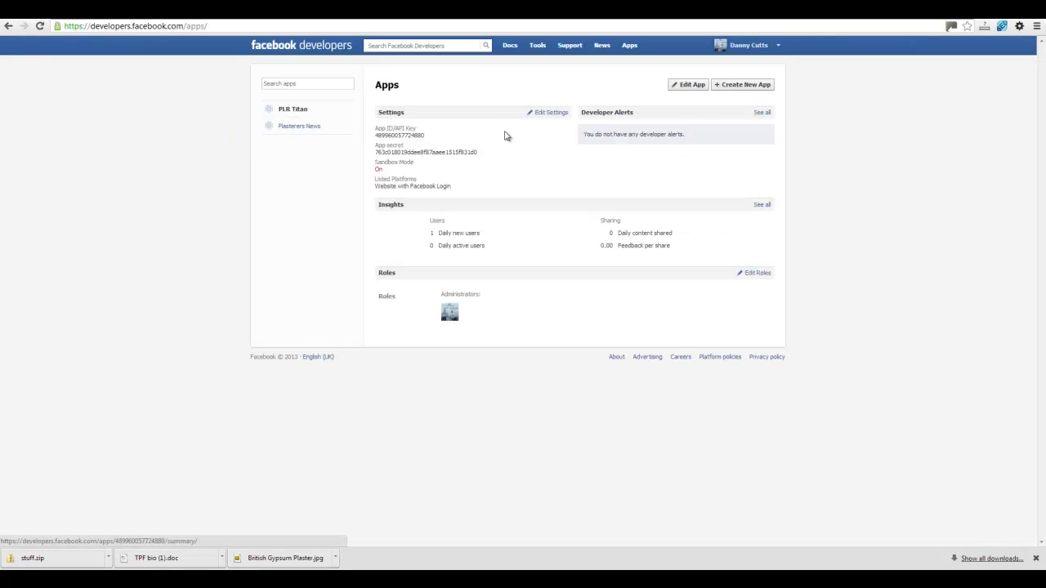
click(736, 85)
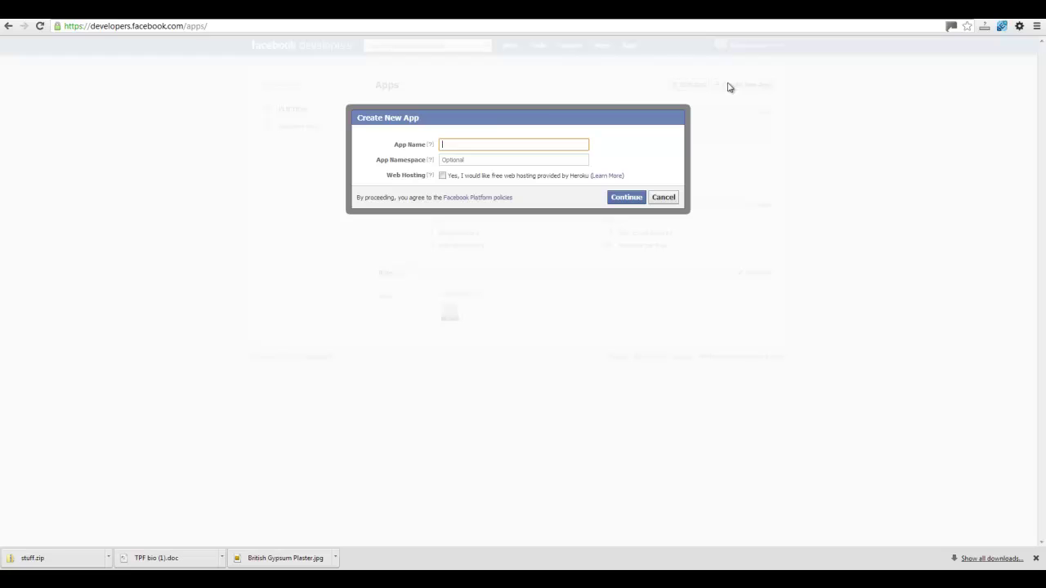
text(Da)
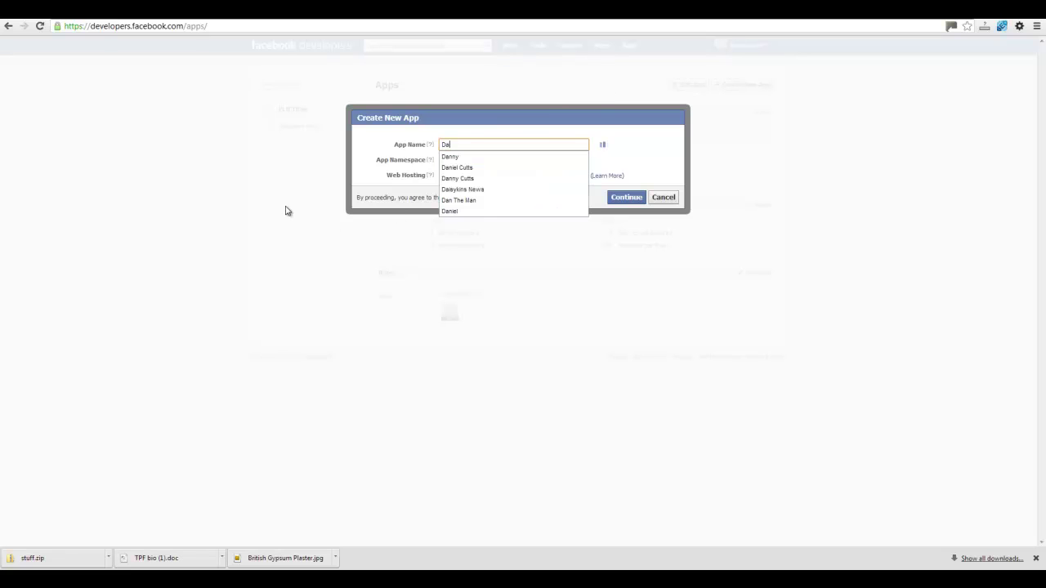
text(nnyCUtts)
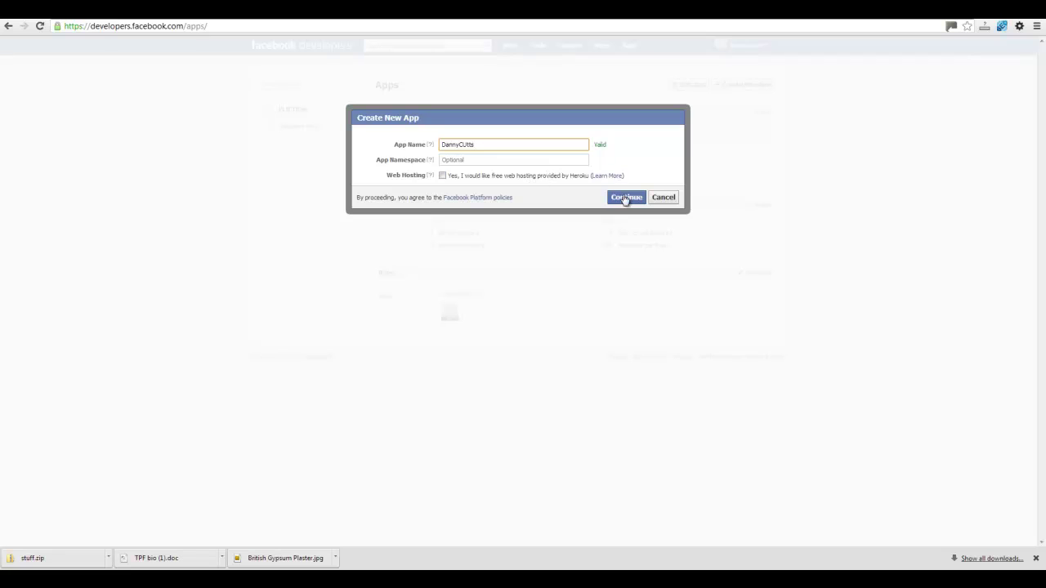
click(626, 197)
click(398, 224)
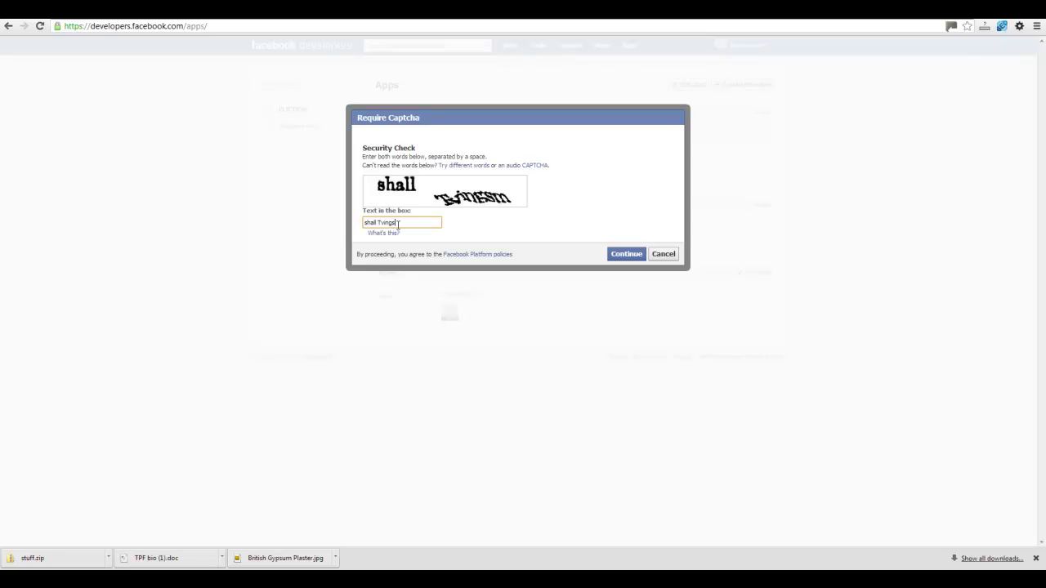
- Submit the captcha to create the app, then enter its app domain and Site URL
click(625, 254)
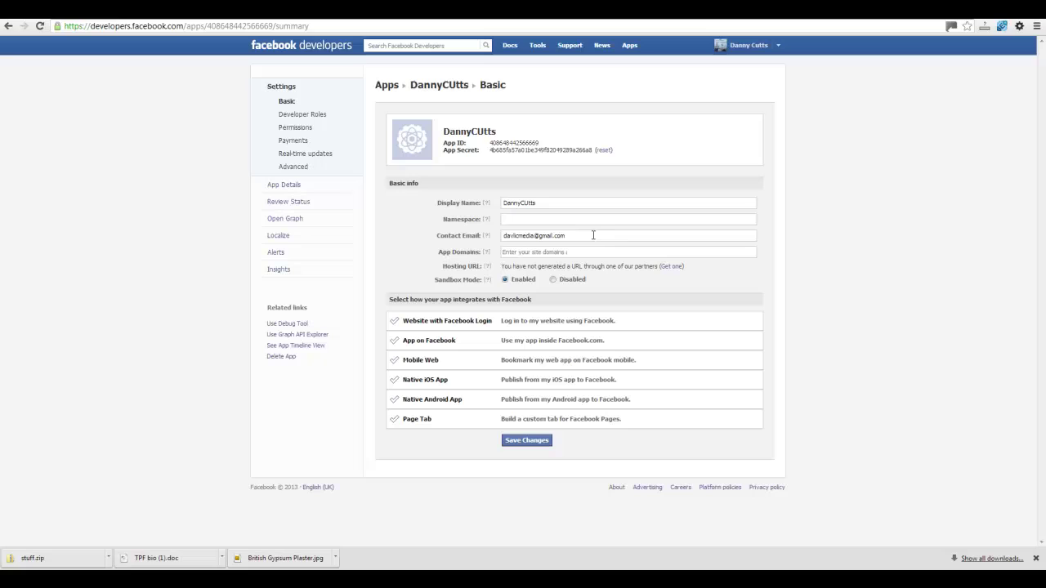
click(577, 252)
text(www.dannycutts.com)
click(563, 323)
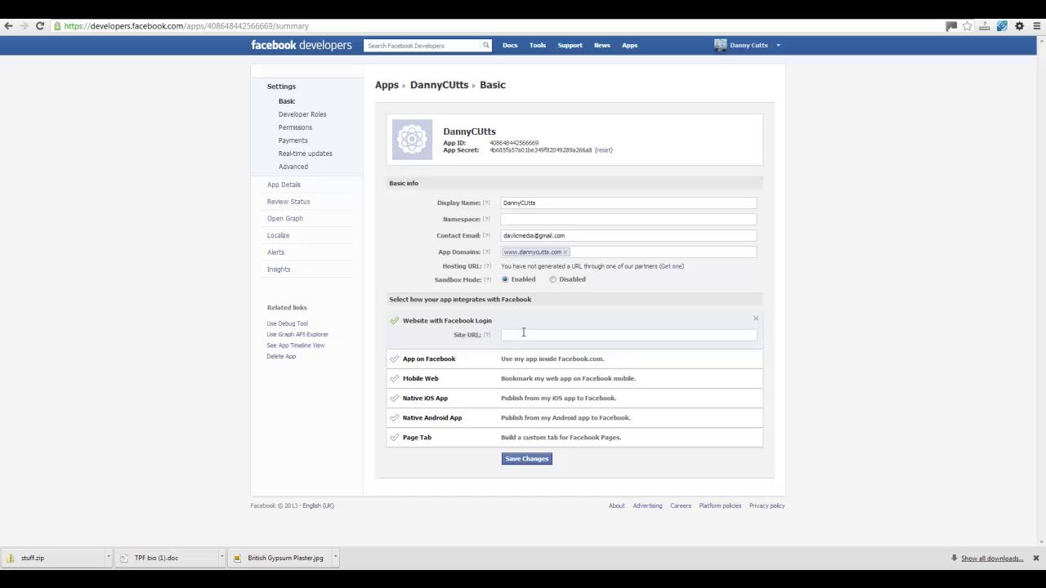
text(htt)
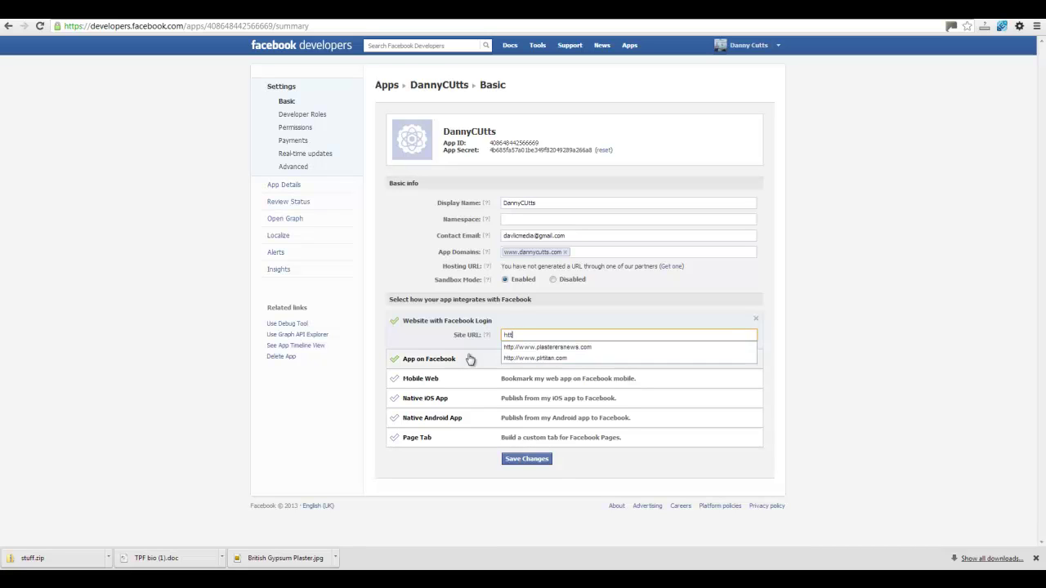
text(p)
key(Return)
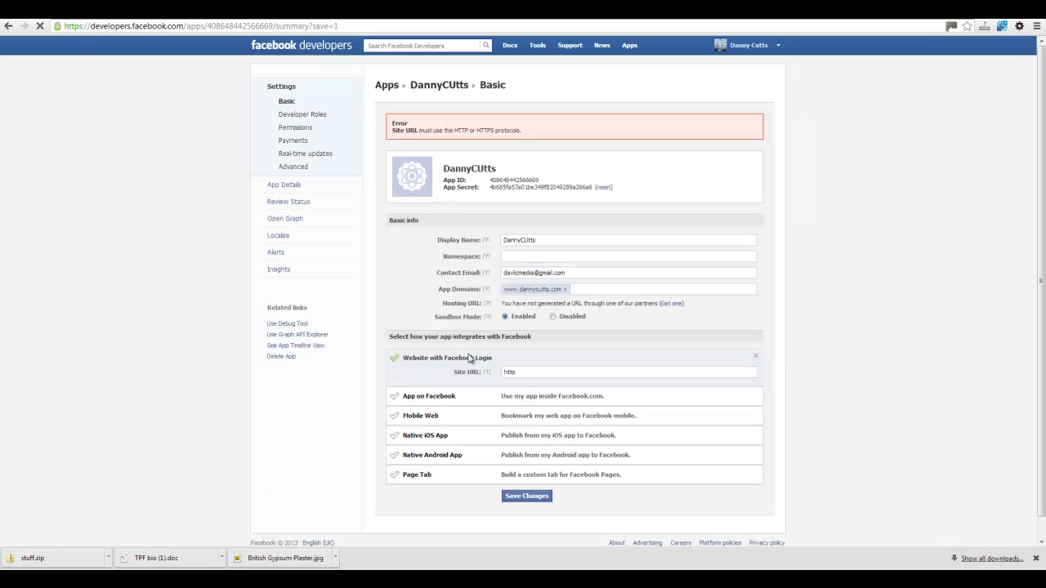
click(520, 372)
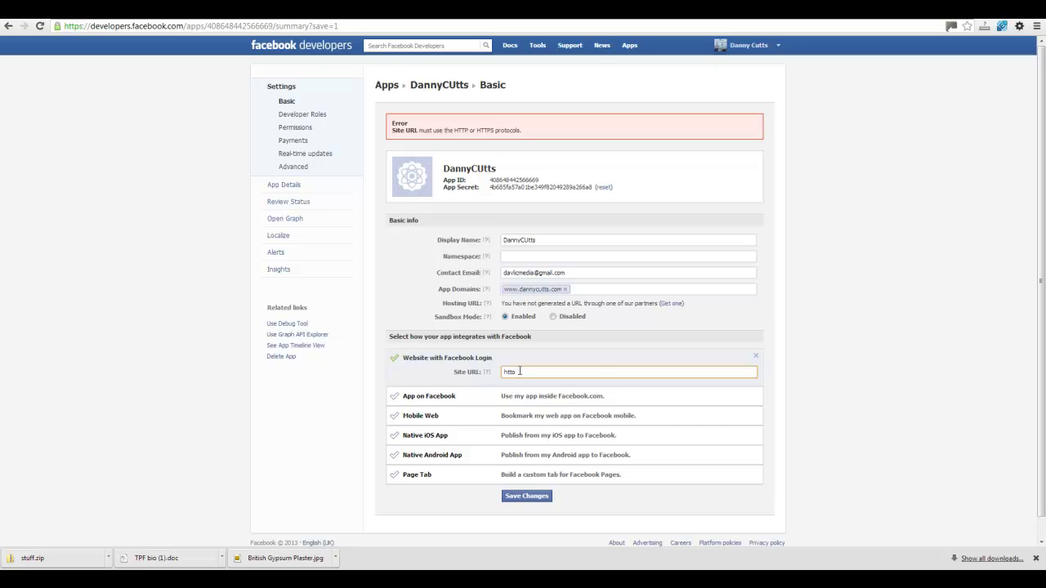
key(BackSpace)
text(p)
key(BackSpace)
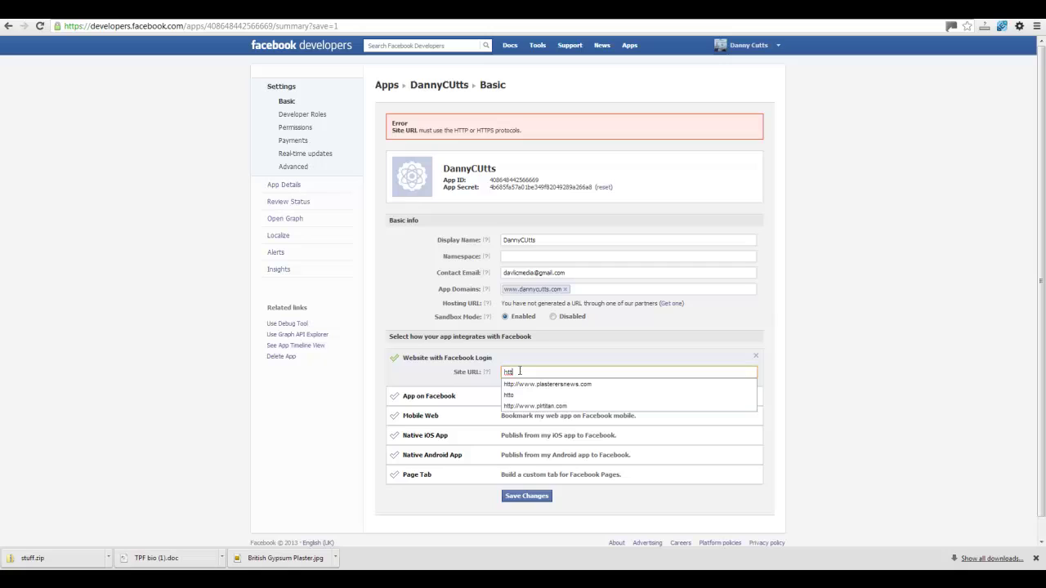
text(p://www.)
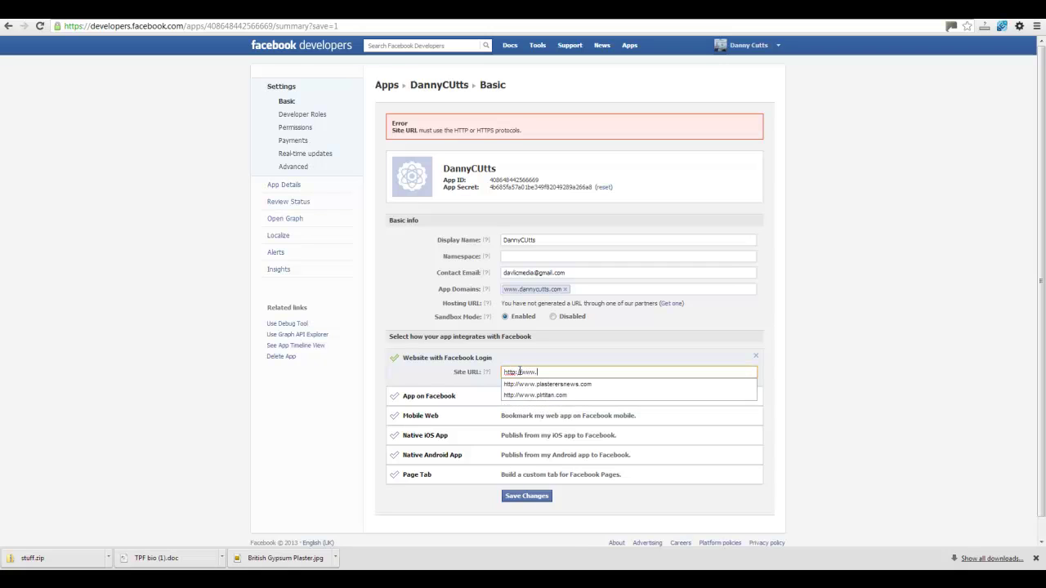
text(dannycutts.com)
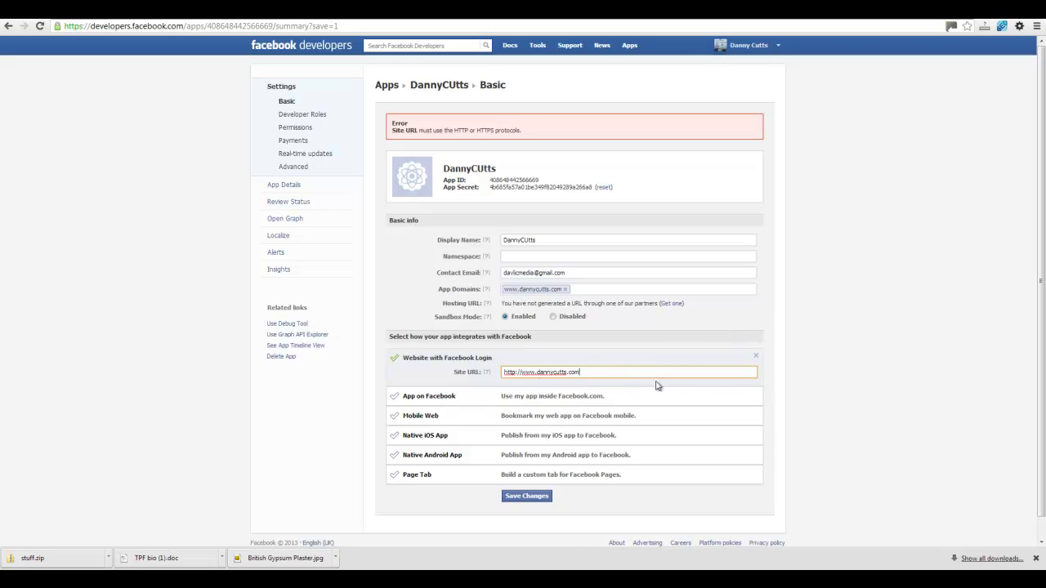
click(518, 497)
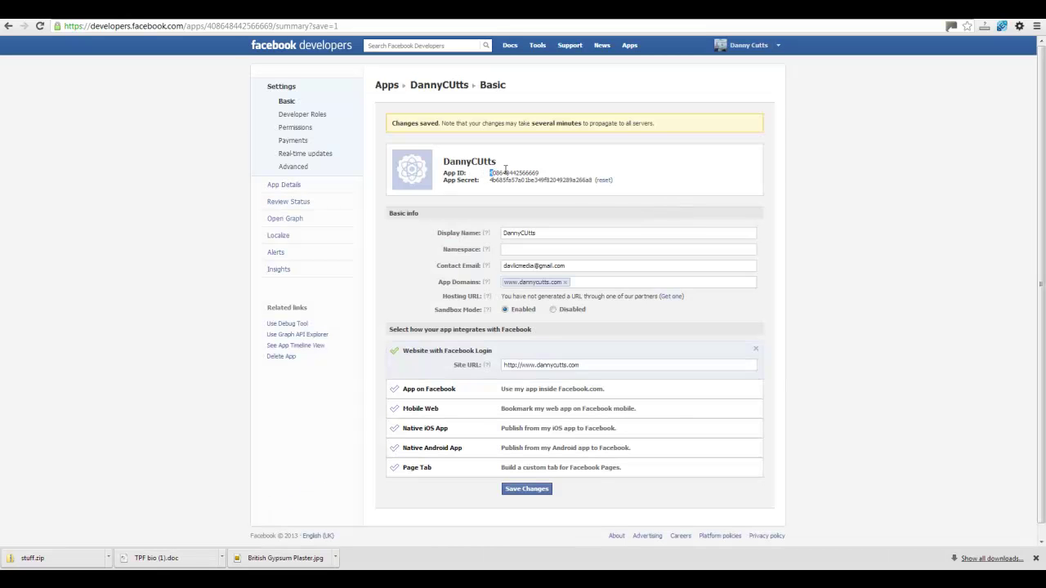
drag(505, 170, 552, 175)
key(ctrl+c)
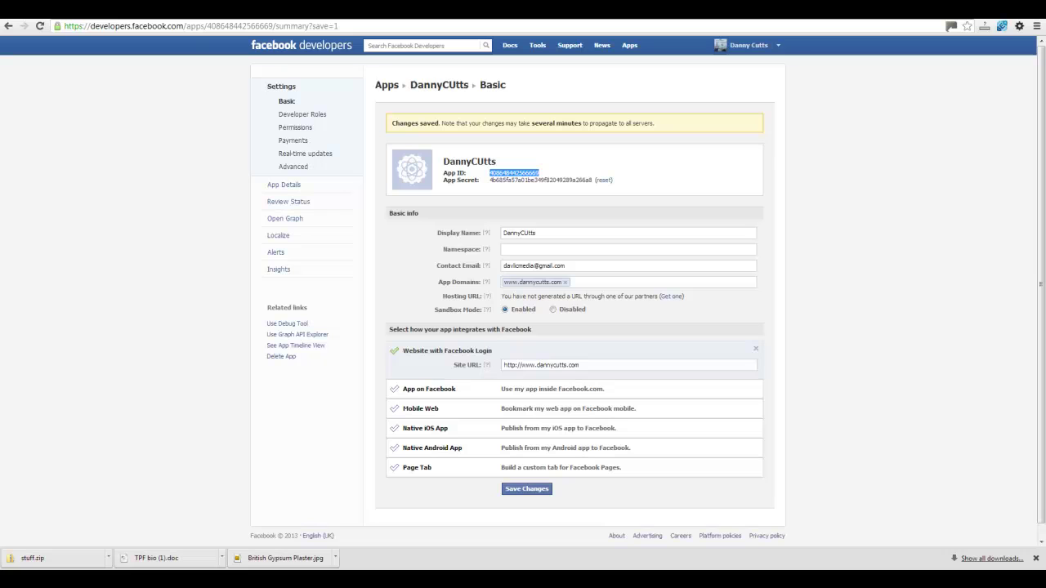
key(ctrl+t)
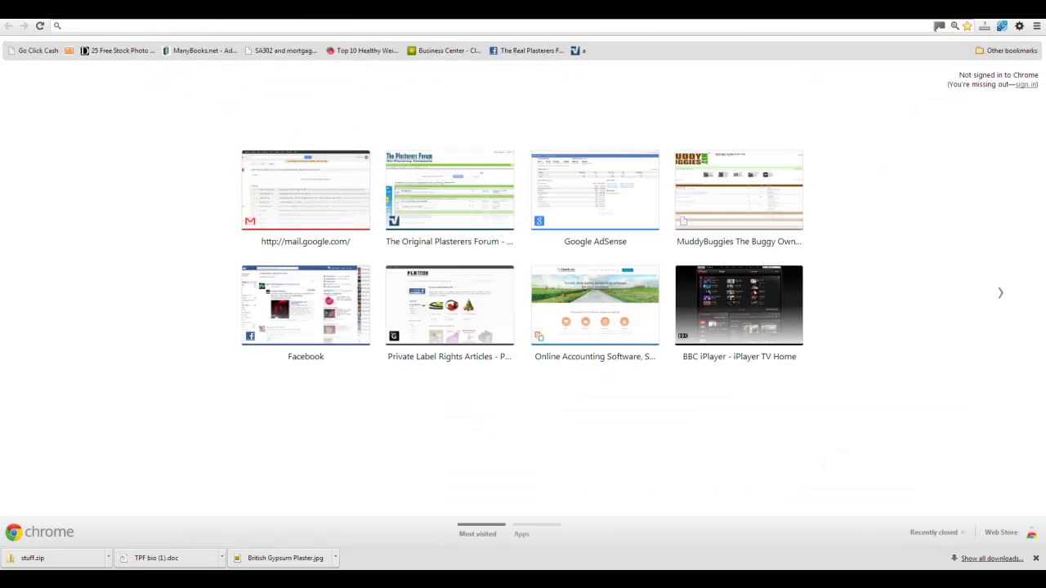
- Return to the site's WordPress admin and open Facebook > General settings
key(ctrl+w)
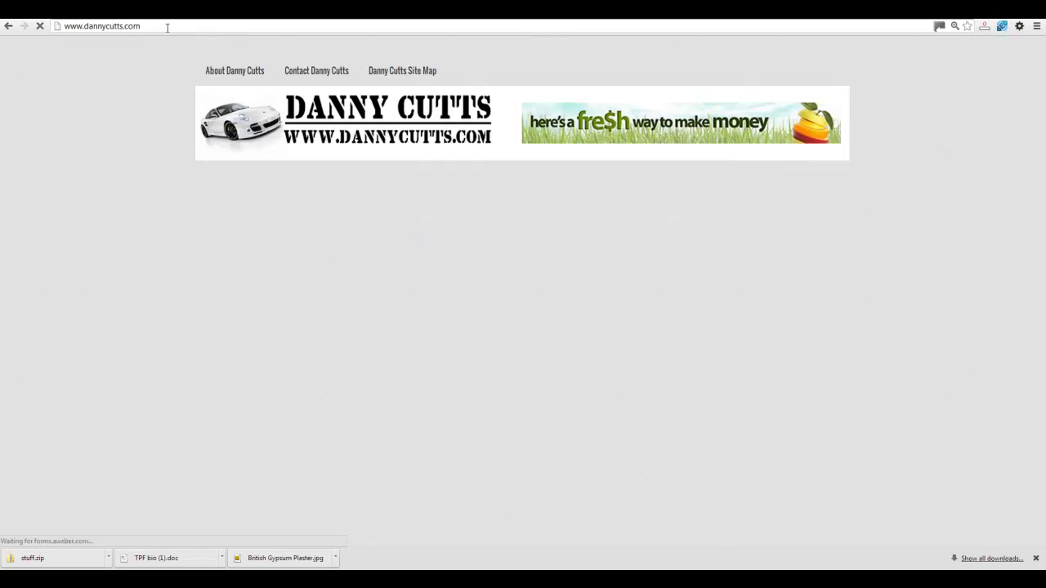
click(159, 24)
click(158, 25)
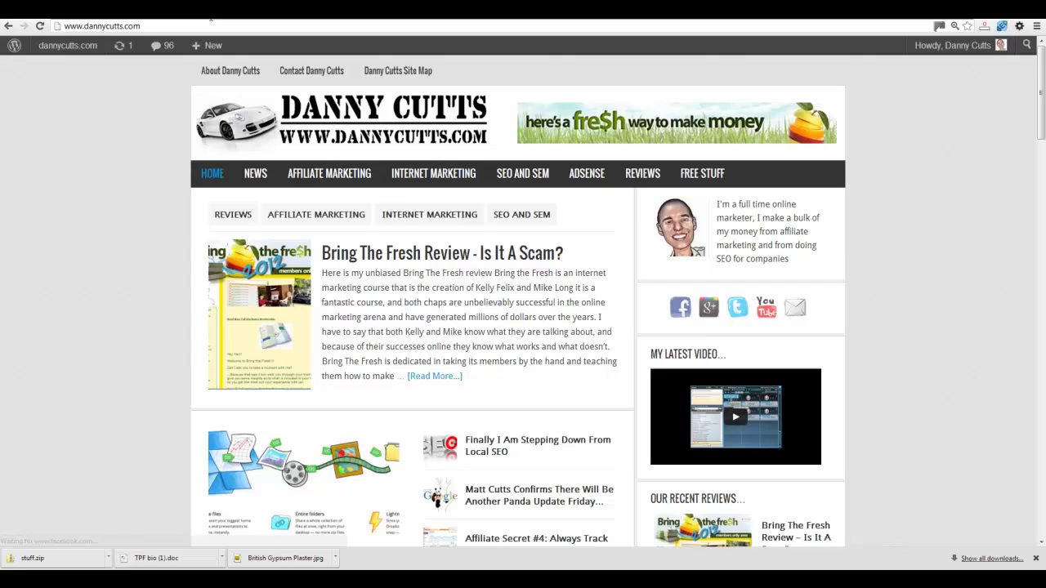
mouse_move(76, 50)
click(71, 74)
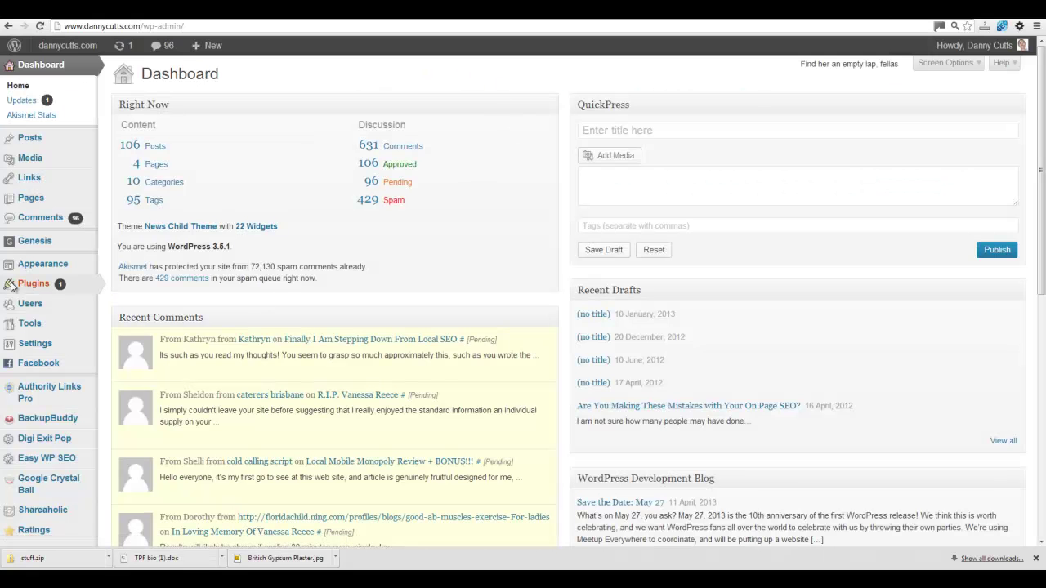
mouse_move(65, 368)
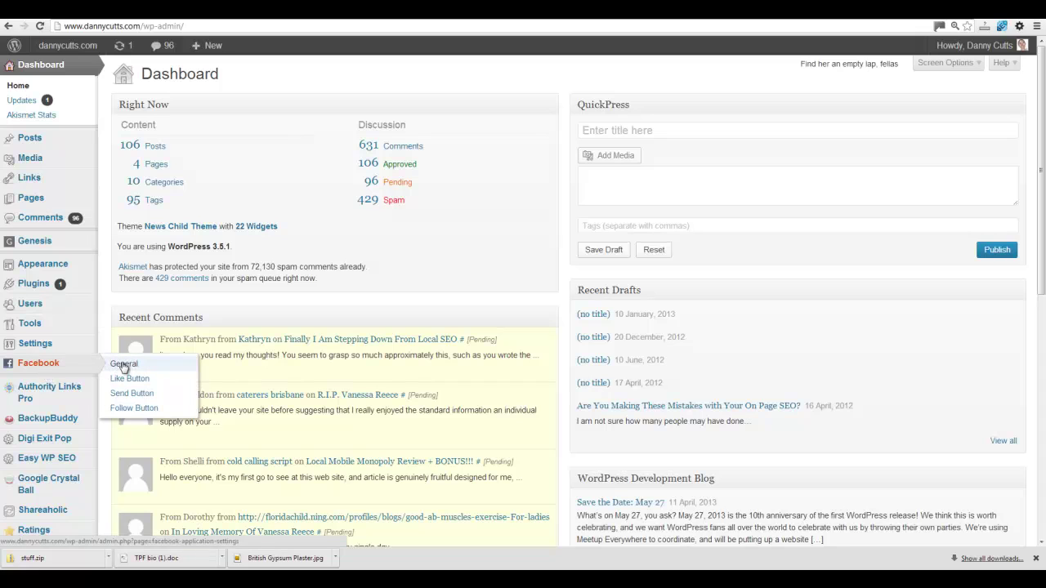
click(123, 365)
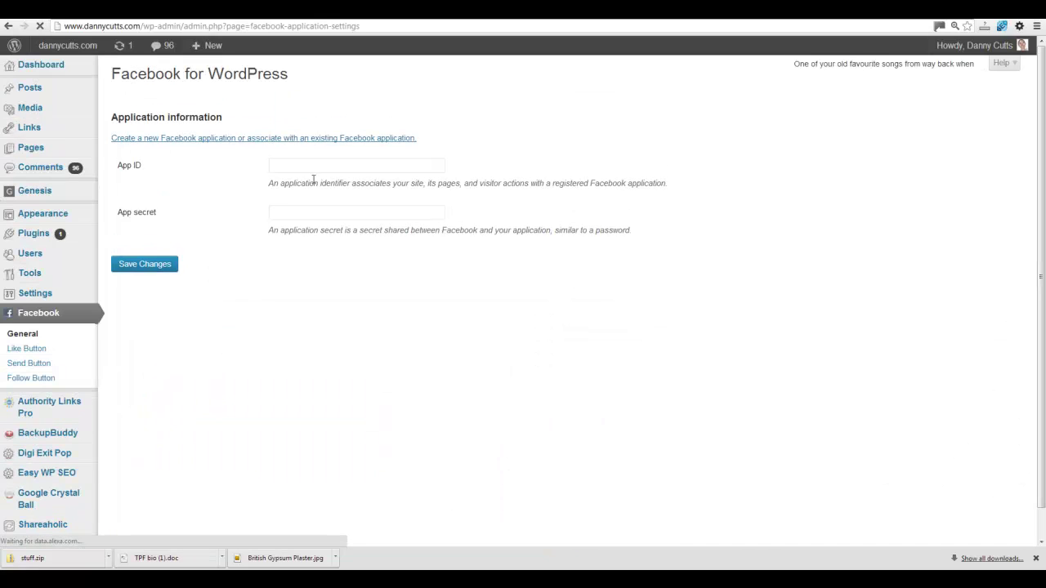
- Paste the App ID and App secret from Facebook Developers and save the settings
click(298, 161)
key(ctrl+v)
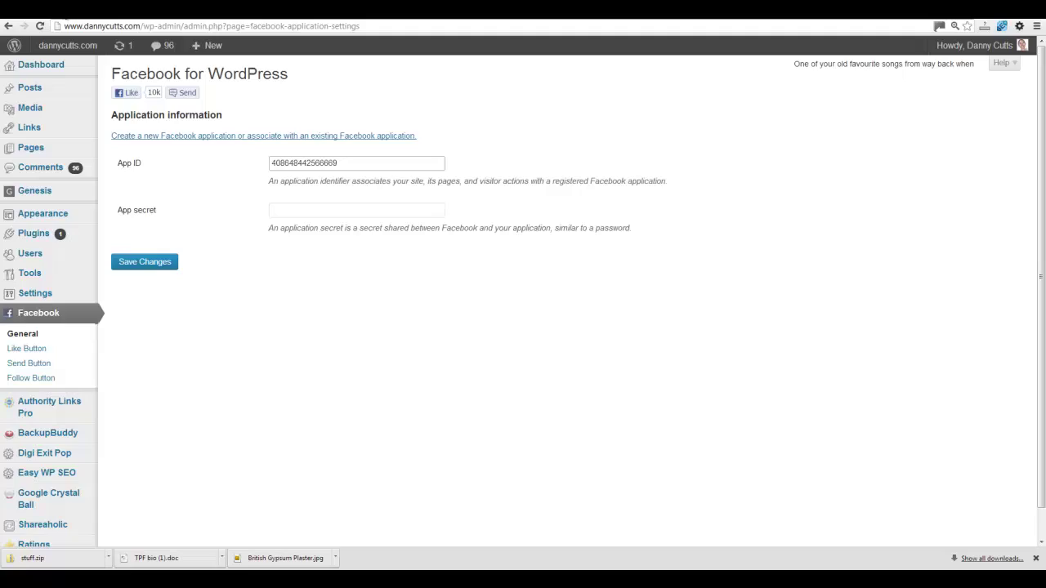
key(ctrl+Tab)
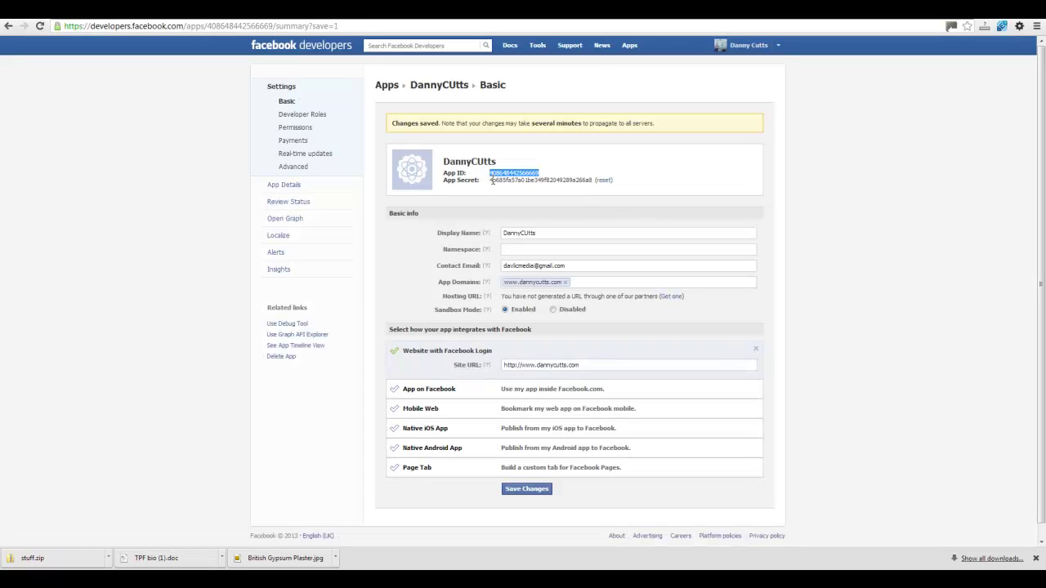
drag(491, 180, 585, 178)
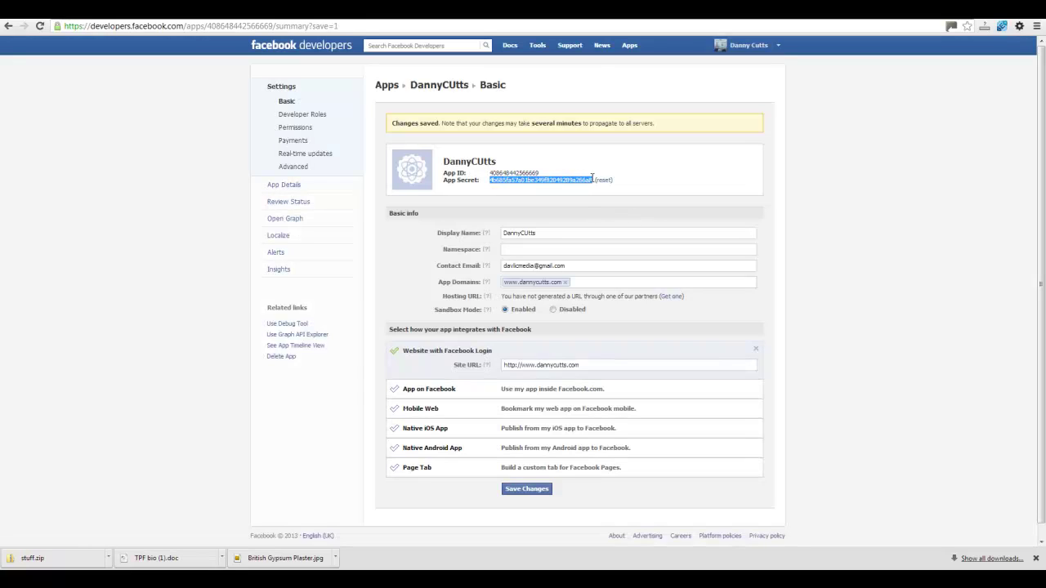
key(ctrl+Tab)
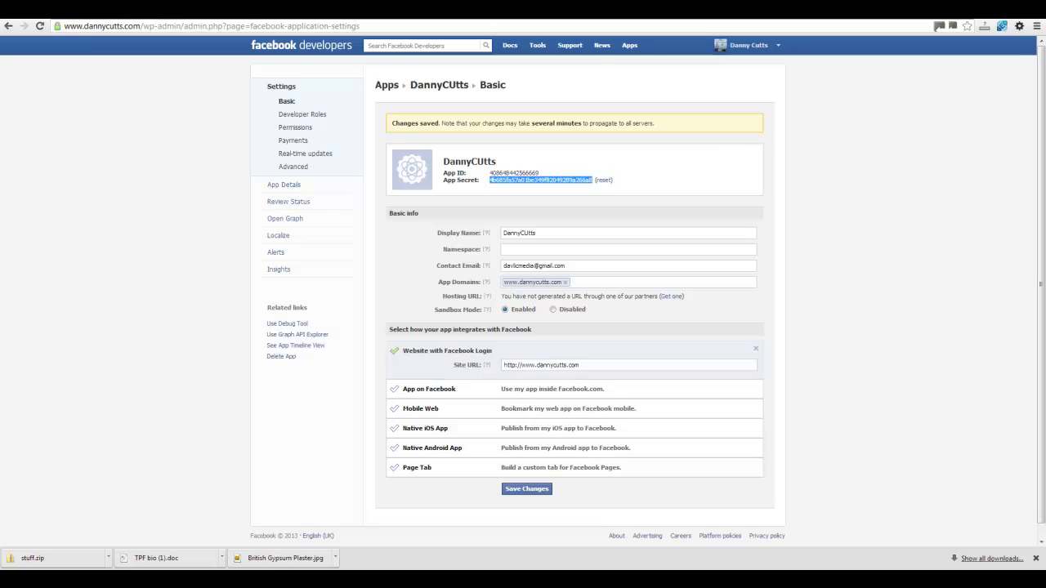
click(330, 206)
key(ctrl+v)
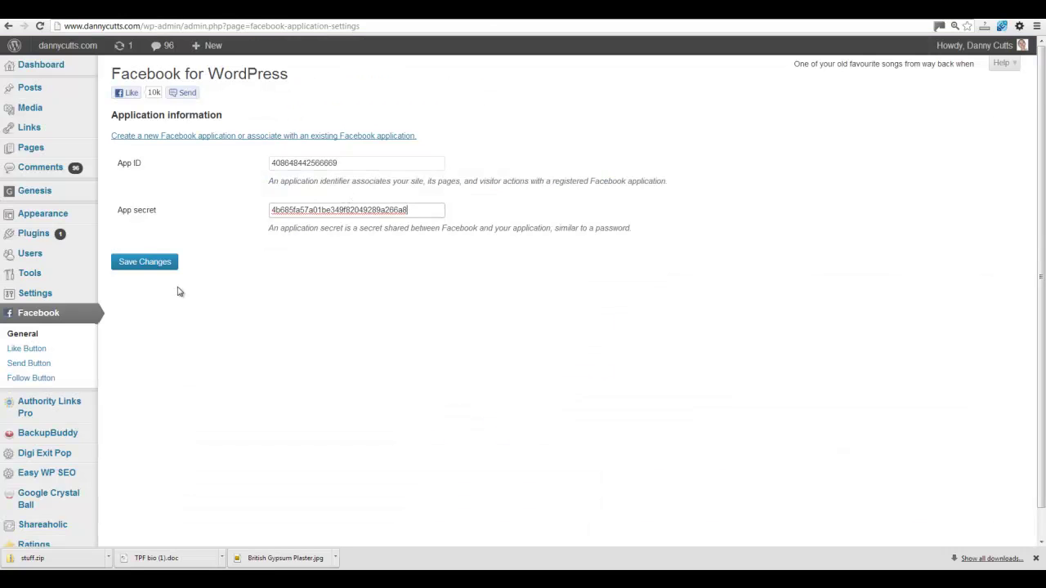
click(145, 263)
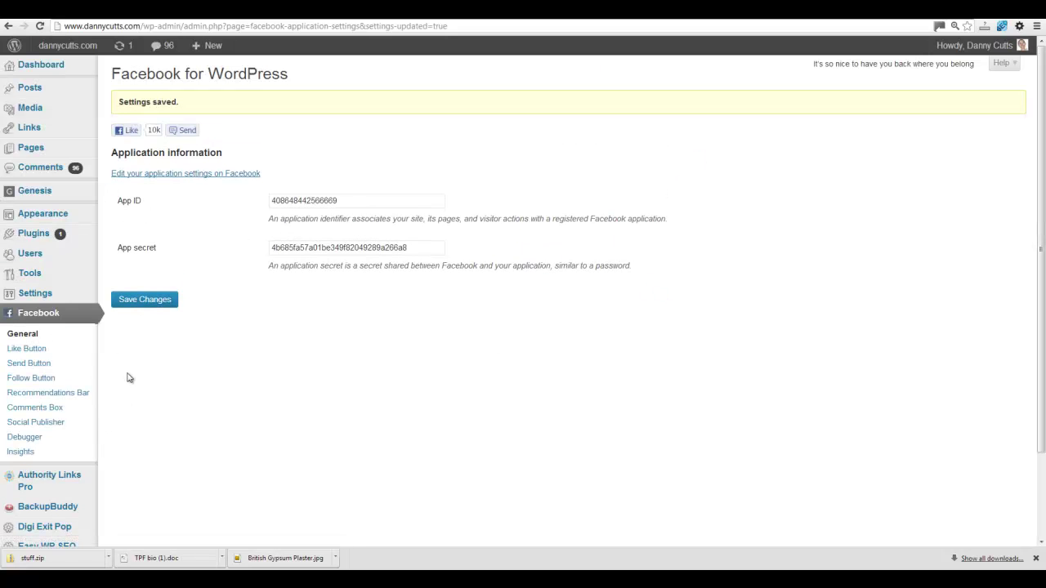
click(36, 423)
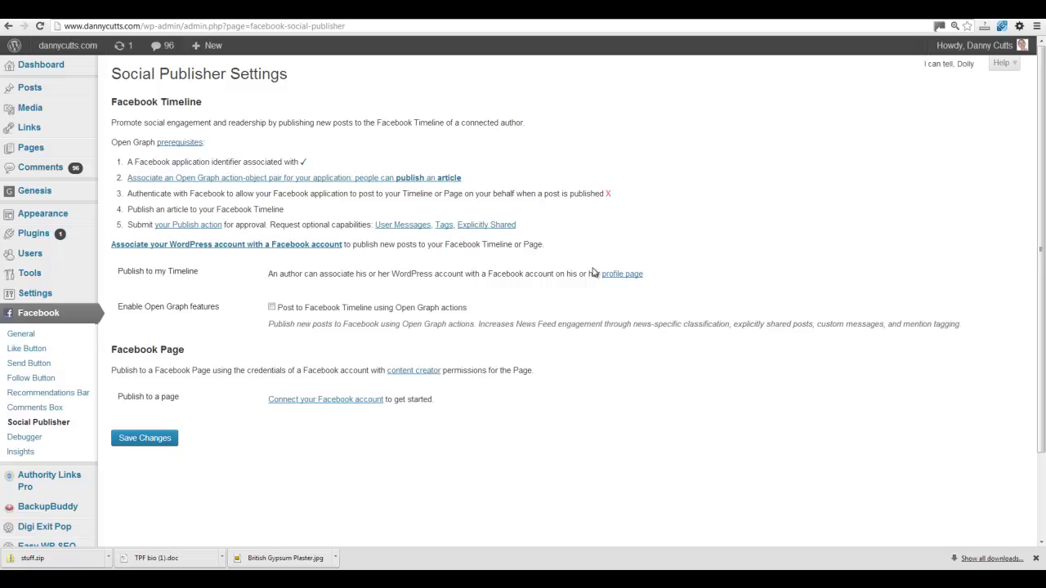
- Connect the Facebook account, granting profile, posting and Page-management permissions
click(349, 401)
mouse_move(69, 582)
click(300, 245)
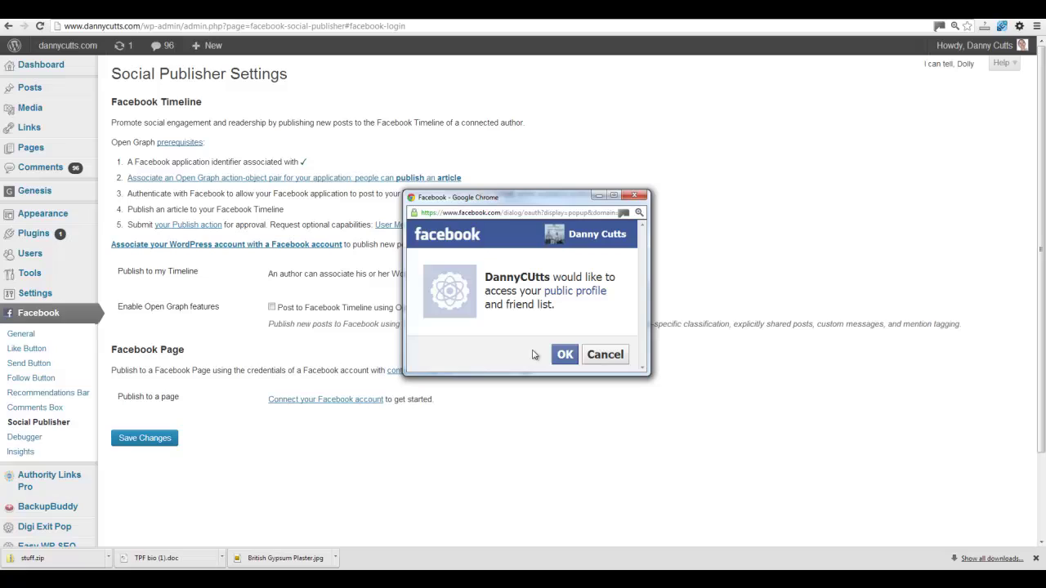
click(565, 358)
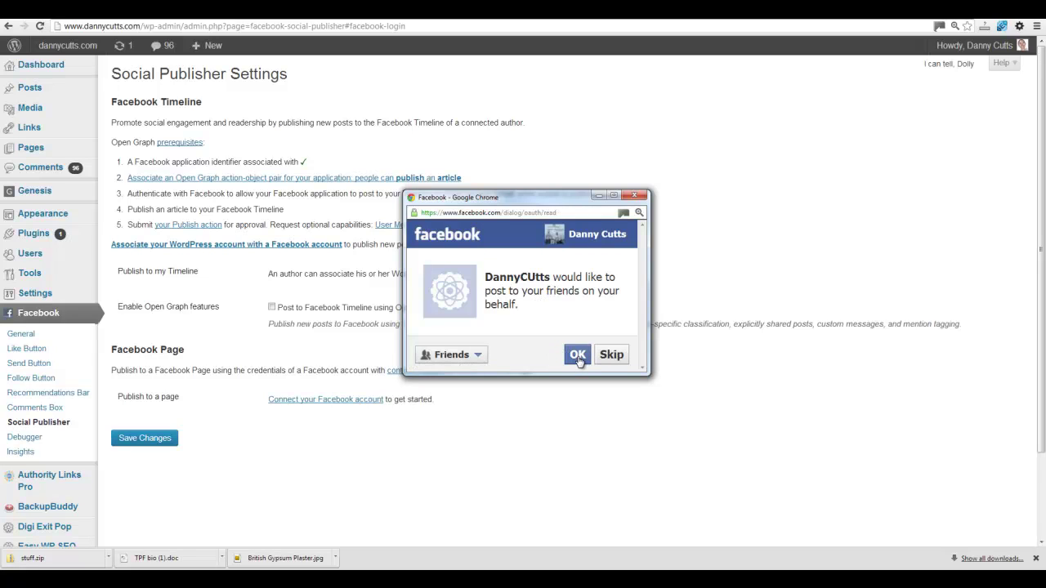
click(577, 358)
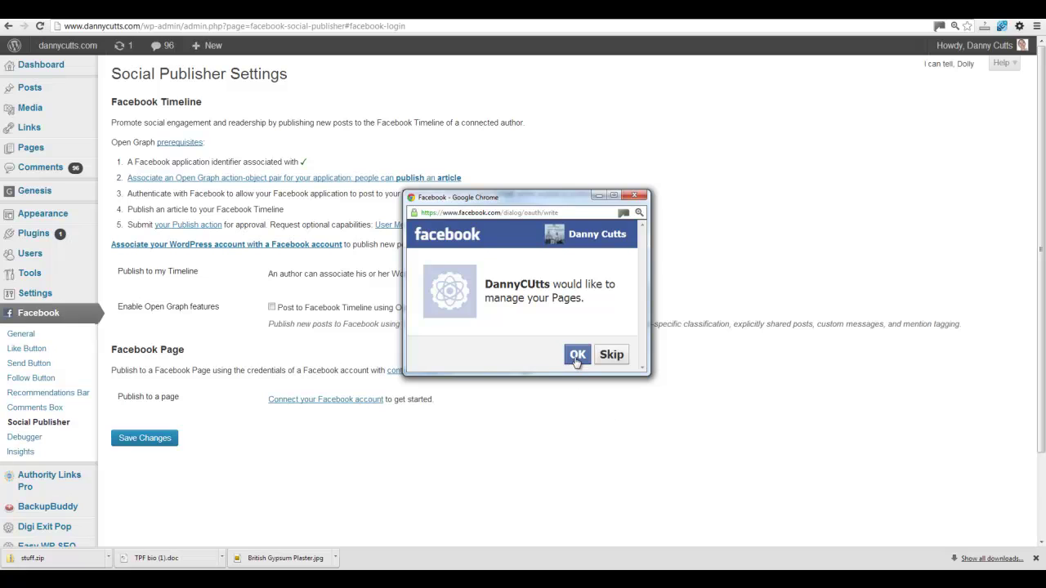
click(577, 356)
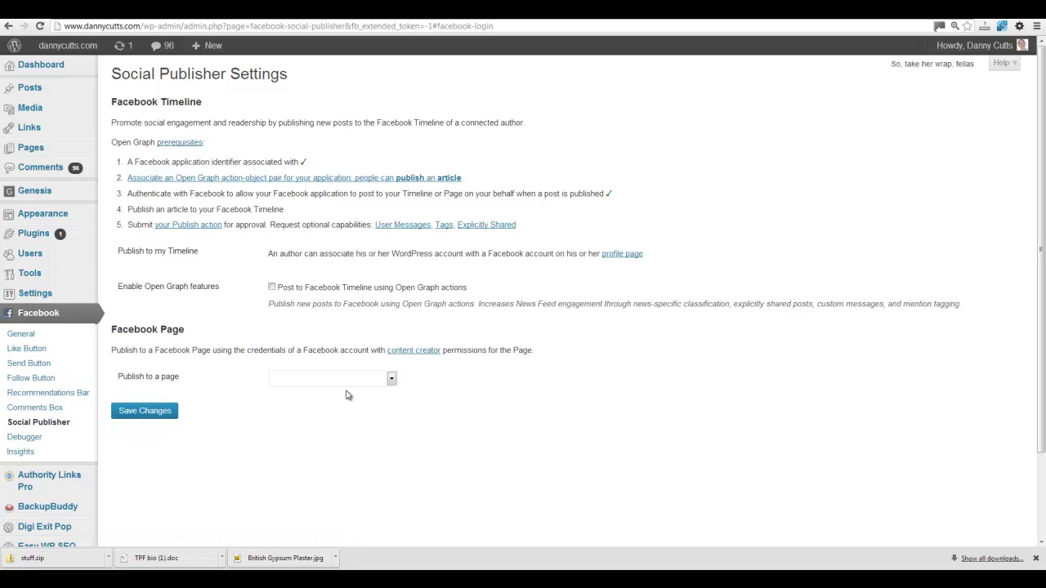
- Choose the author's own Facebook page under Publish to a page and save
click(391, 381)
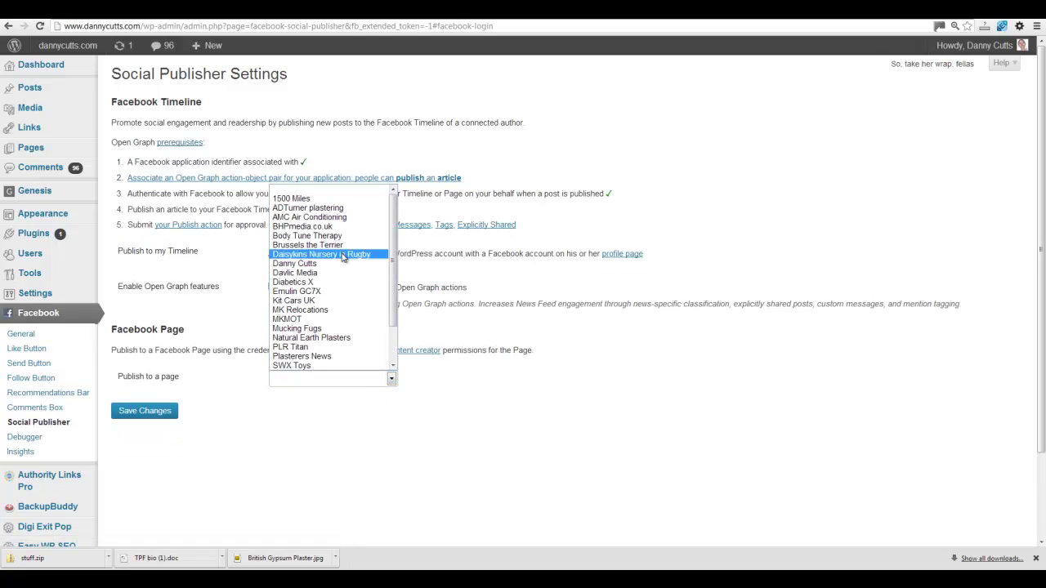
scroll(343, 327, down, 2)
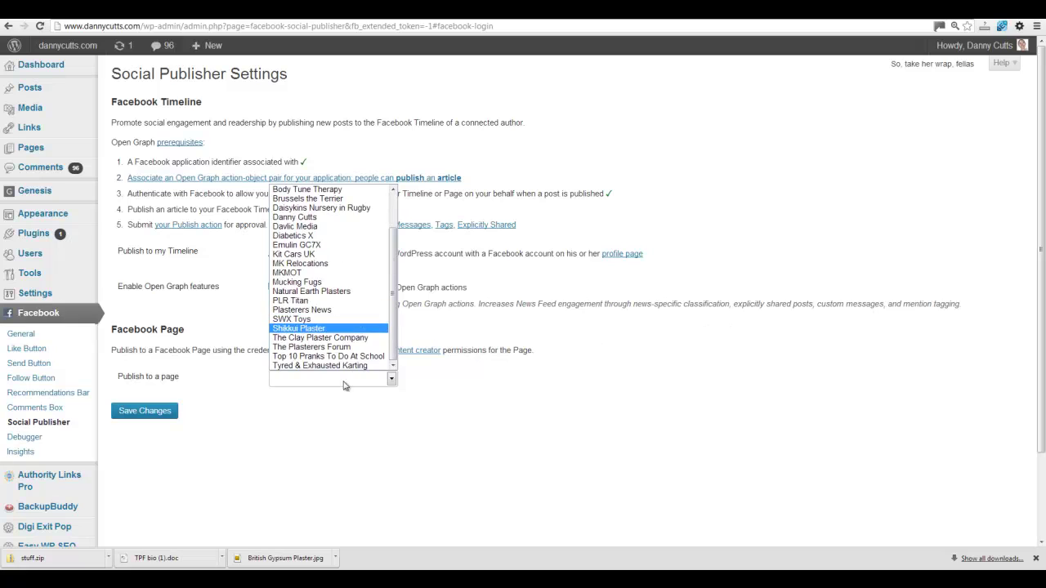
click(304, 223)
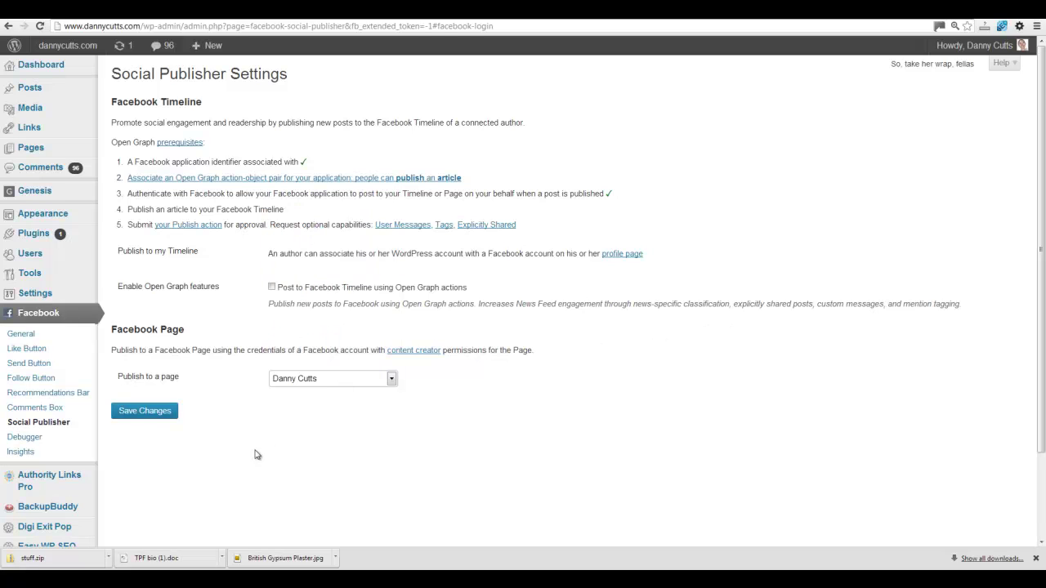
click(137, 418)
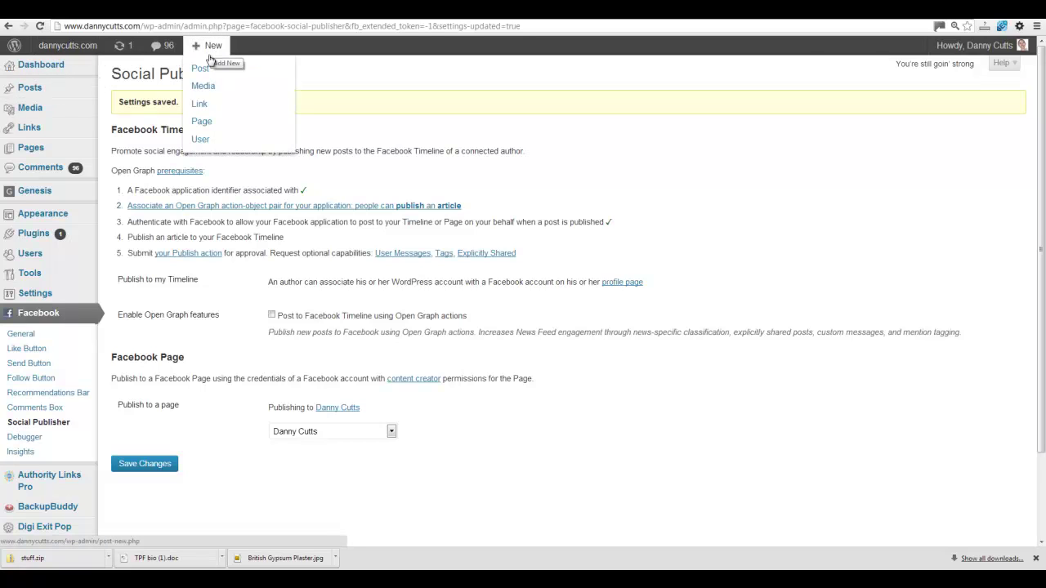
- Navigate the browser to the author's business Facebook page and view its recent posts
click(255, 16)
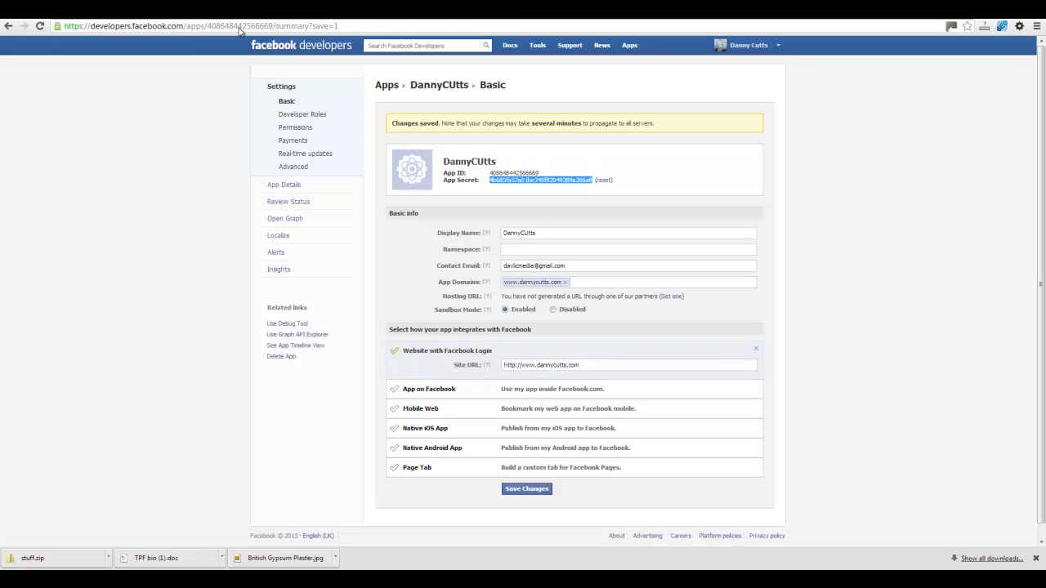
click(229, 31)
text(facebook.com)
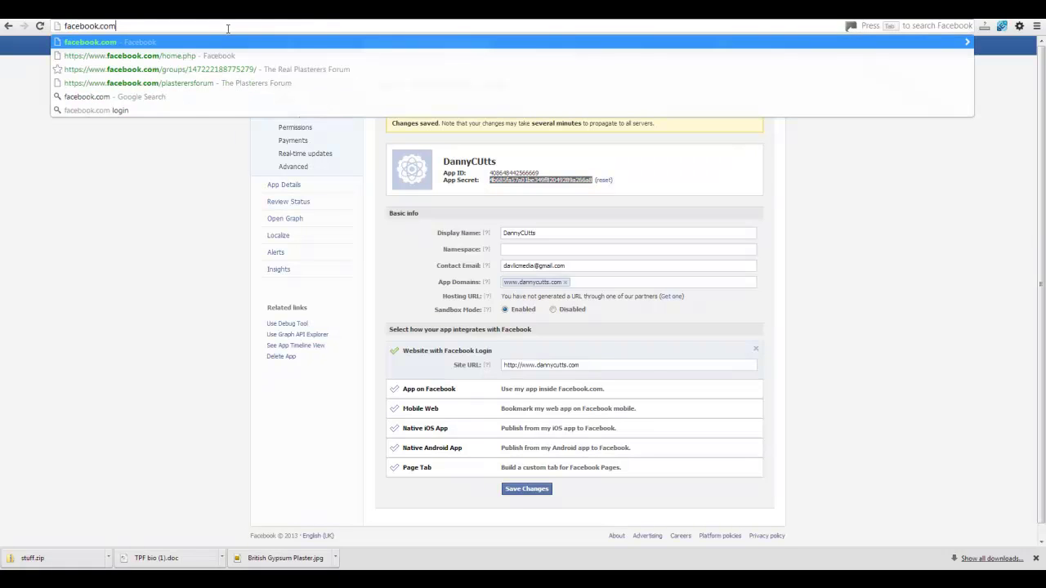
text(/dannyc)
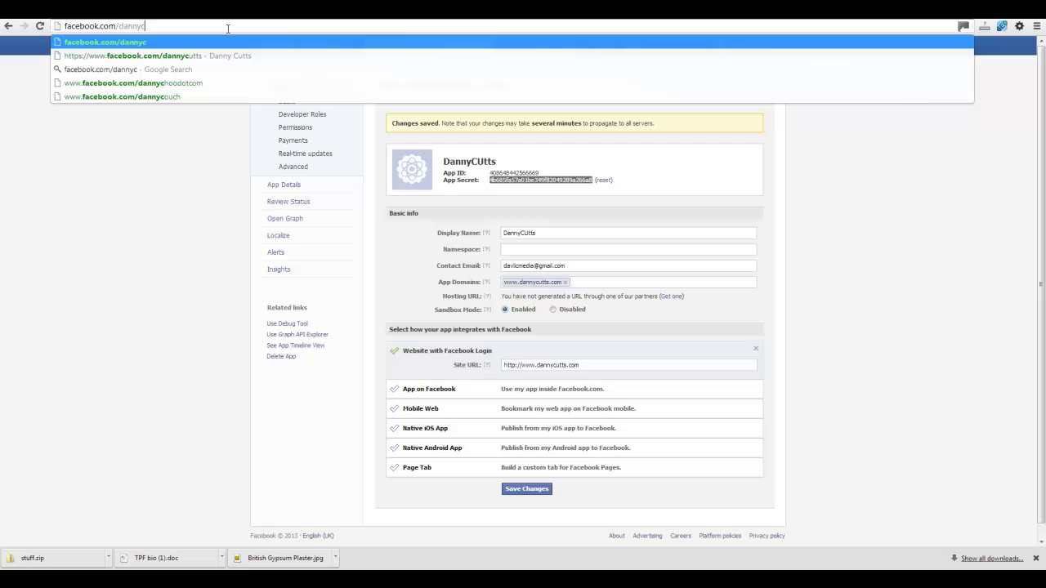
key(Down)
key(Down)
key(Up)
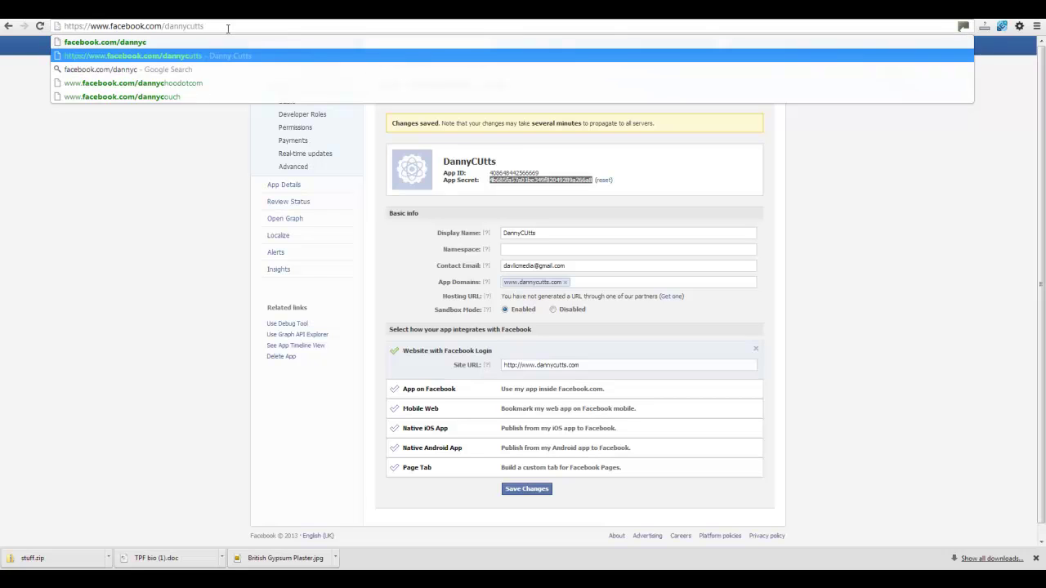
key(Return)
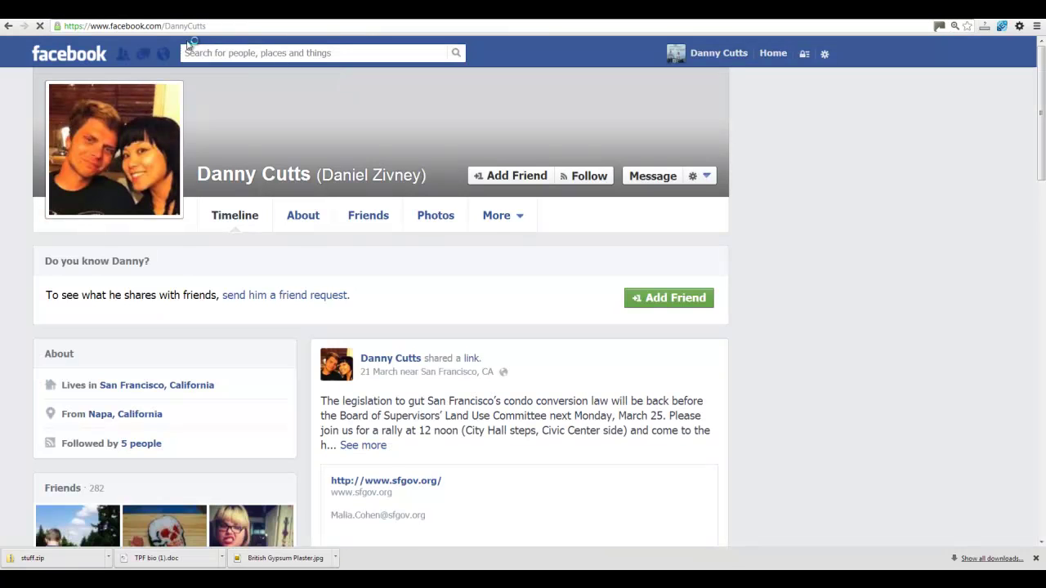
click(168, 27)
click(168, 26)
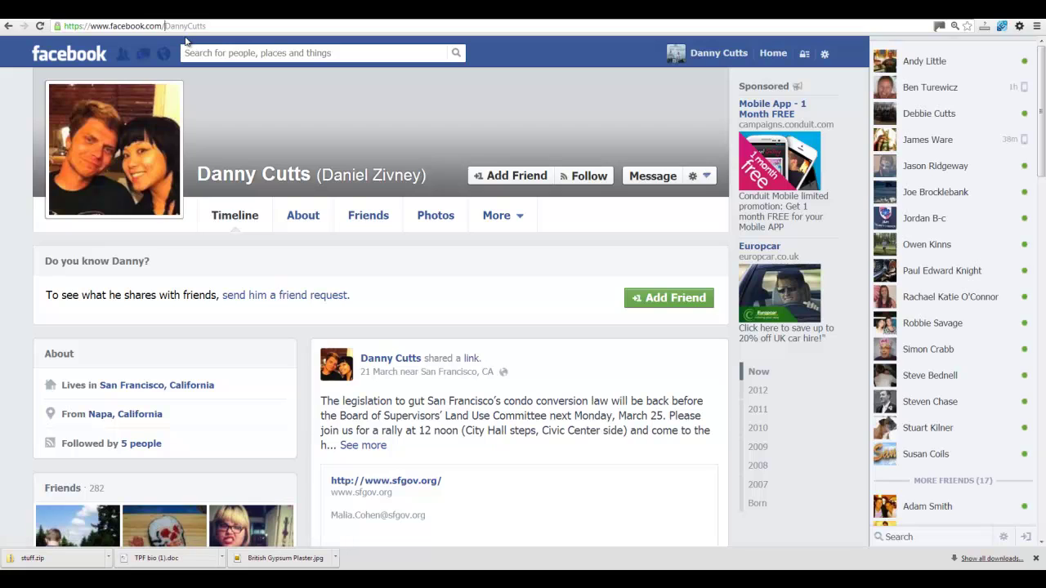
text(mrd)
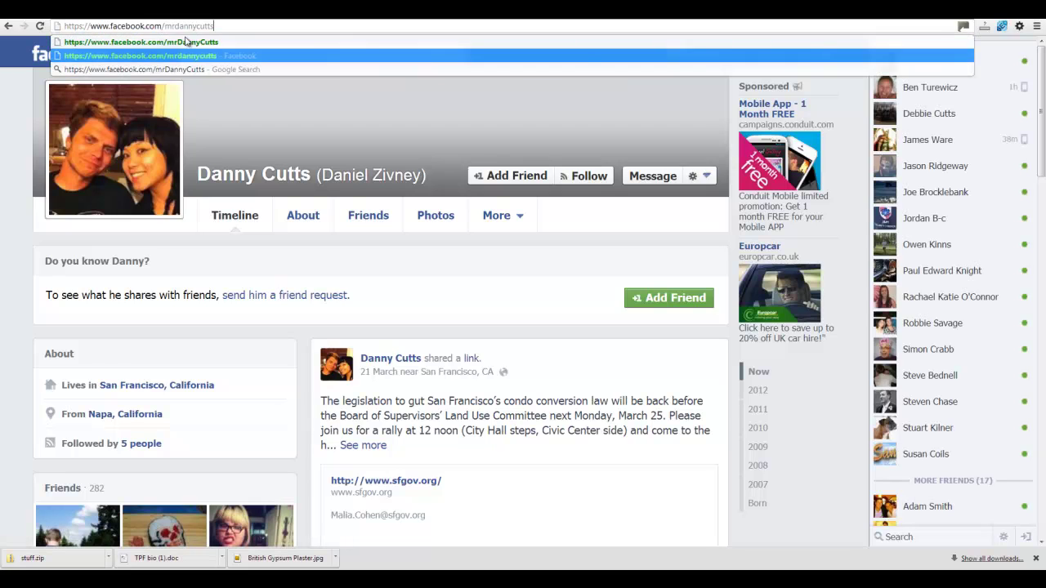
click(187, 41)
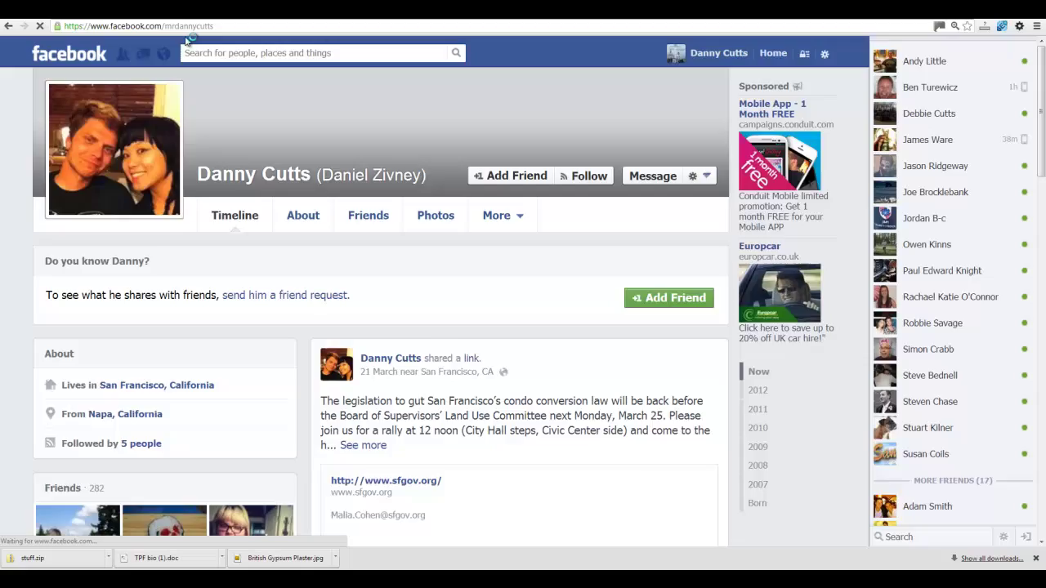
scroll(616, 439, down, 5)
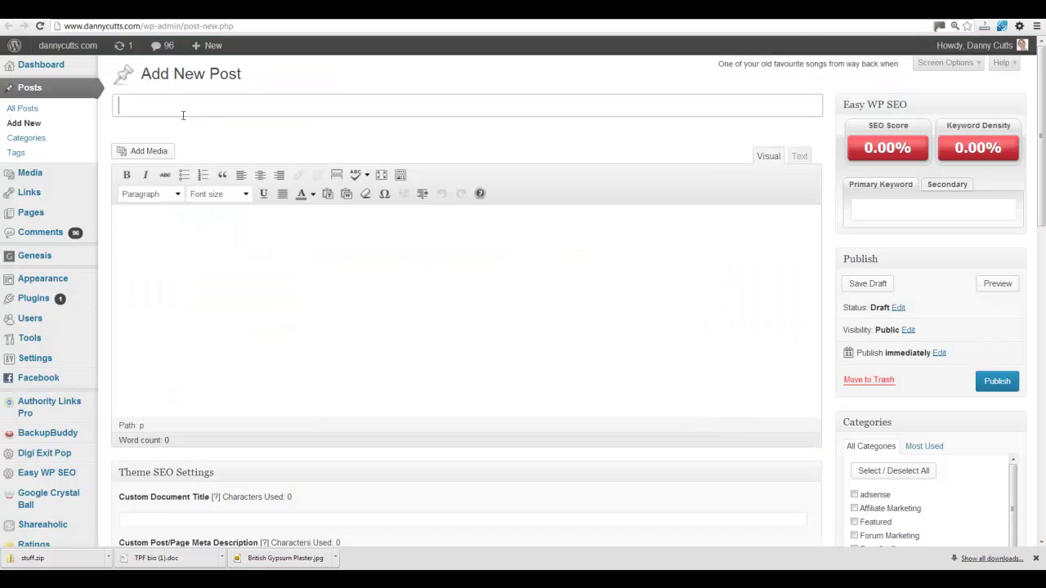
- Write a new post titled 'Test Post' with body text 'Test'
text(Test Post)
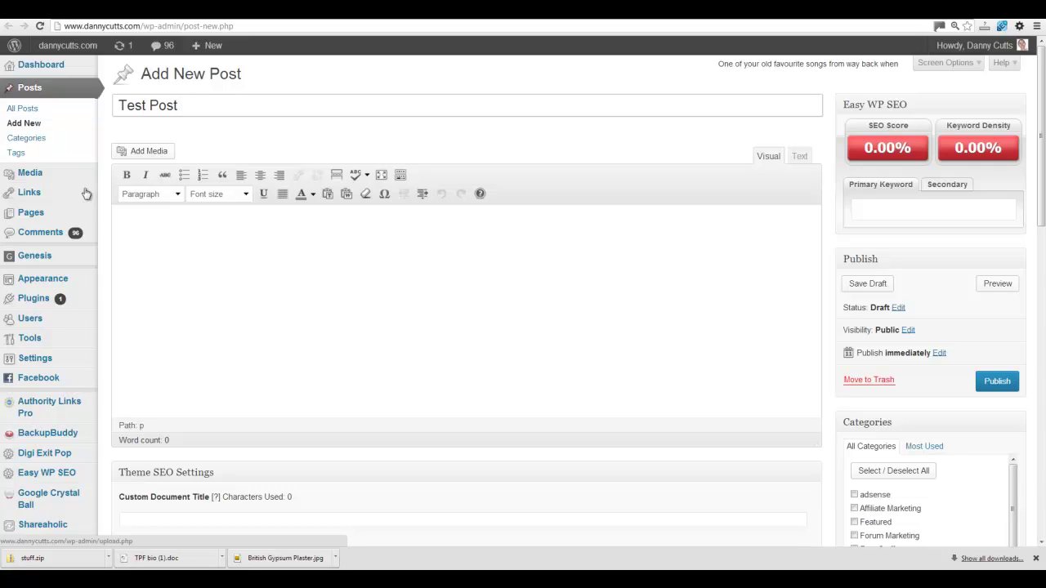
click(136, 244)
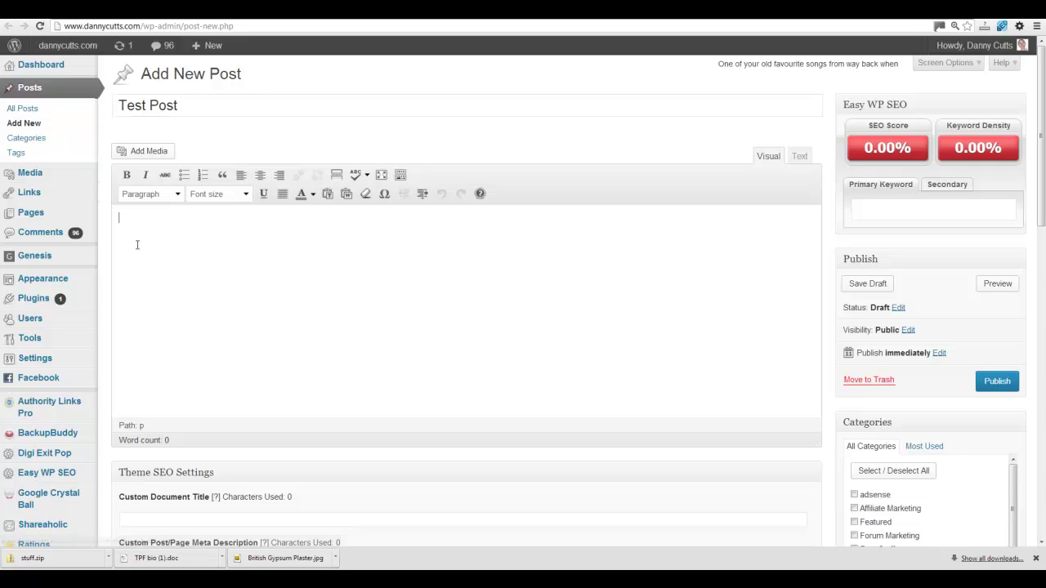
text(Test)
scroll(446, 368, down, 8)
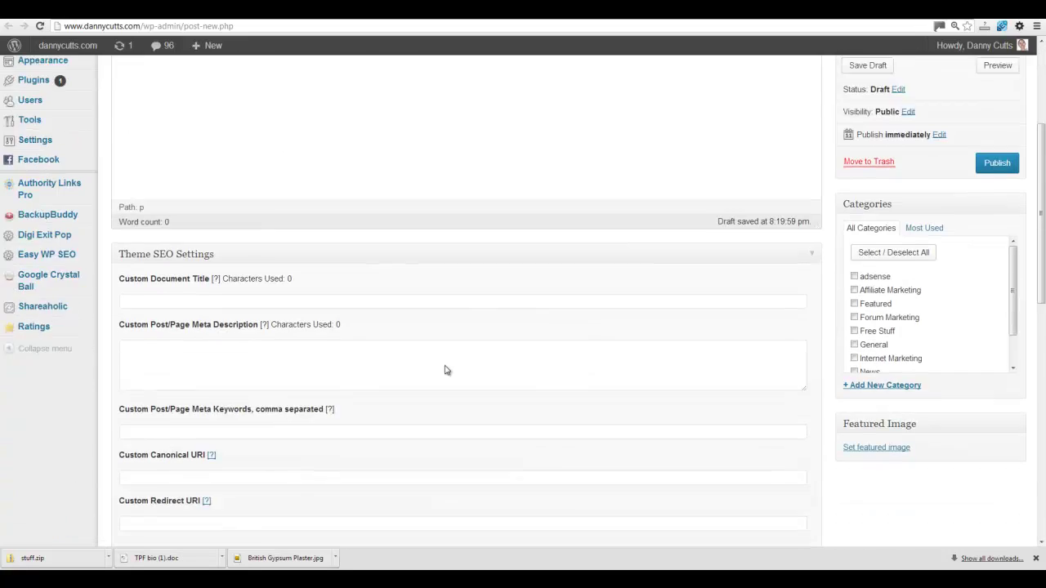
scroll(508, 383, down, 2)
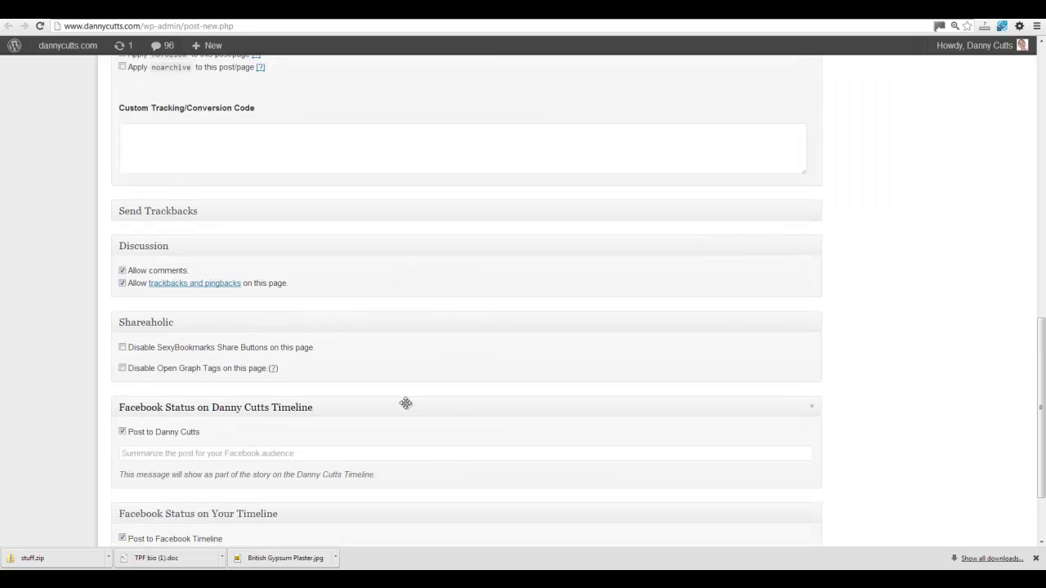
scroll(973, 229, up, 8)
scroll(973, 228, up, 2)
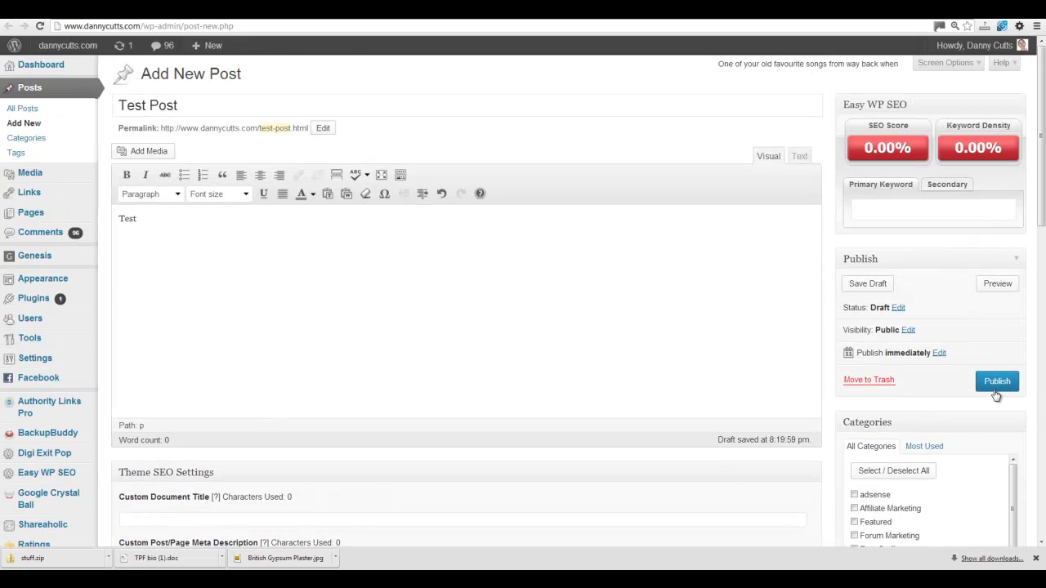
- File the post under adsense, publish it, and follow the Facebook Timeline link
click(854, 494)
click(1006, 386)
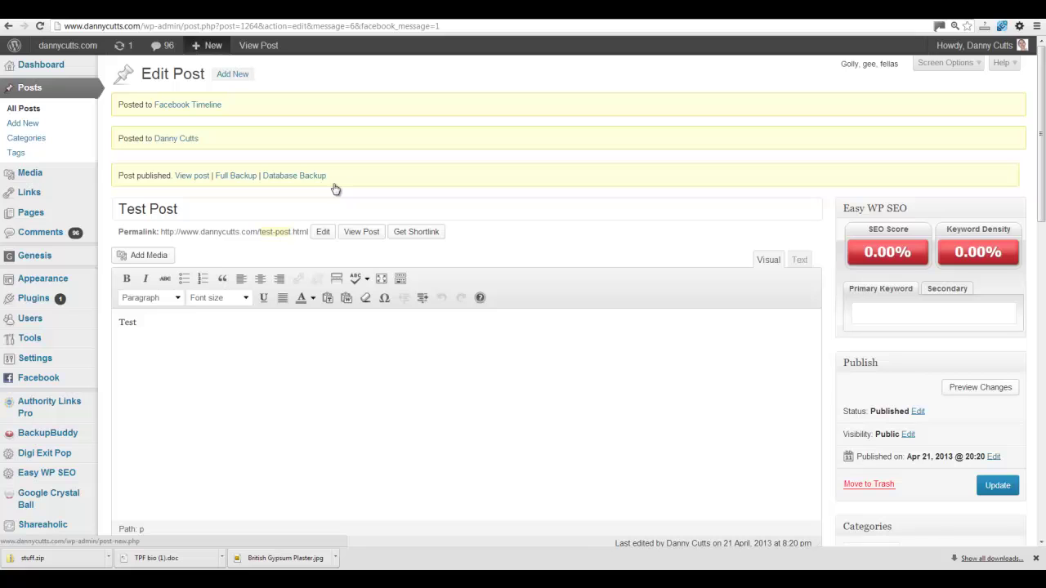
click(209, 105)
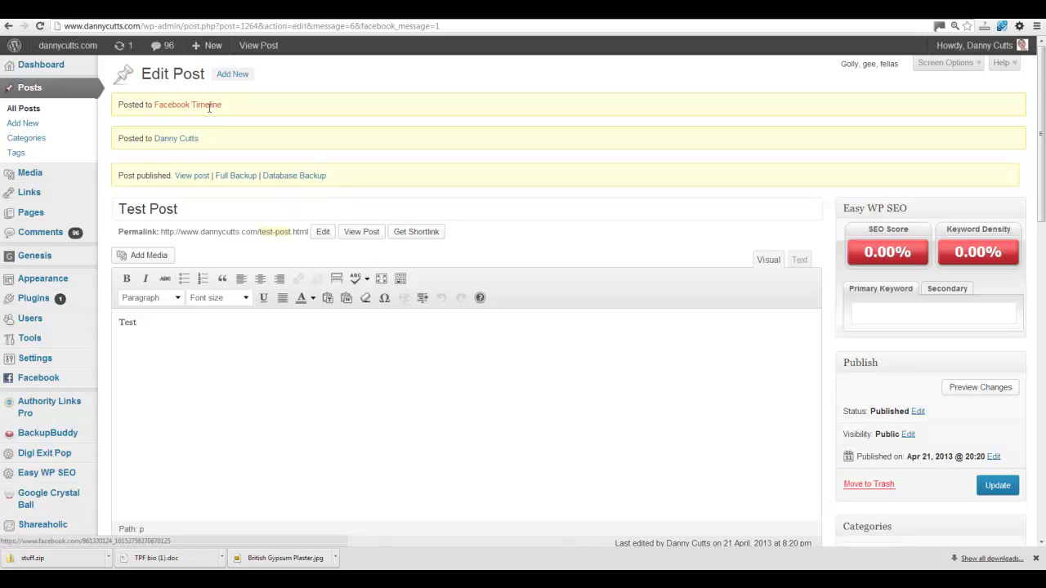
- Reload the Facebook page and scroll to the newly shared 'Test Post' link
scroll(544, 294, down, 3)
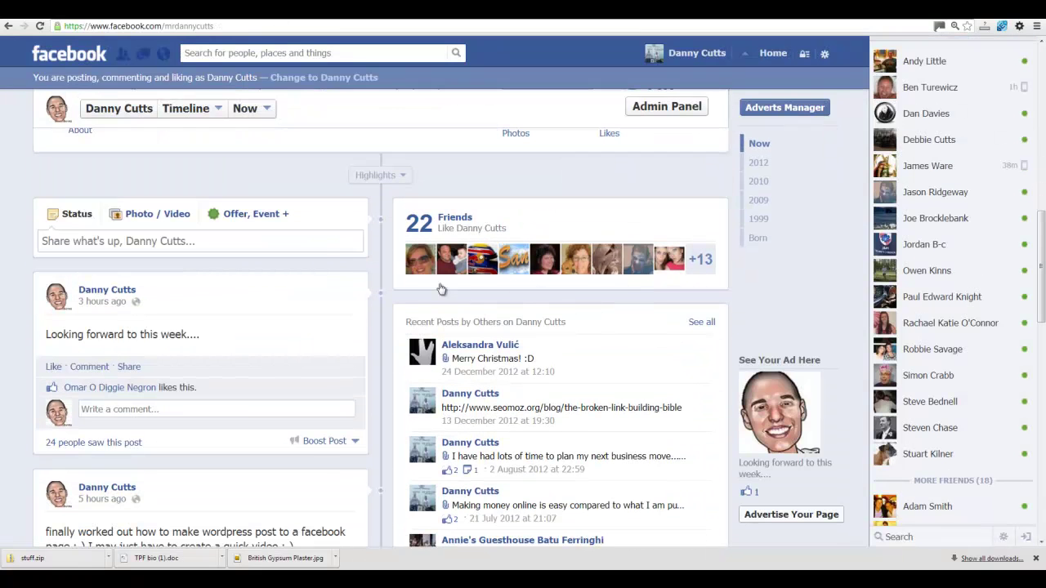
click(40, 27)
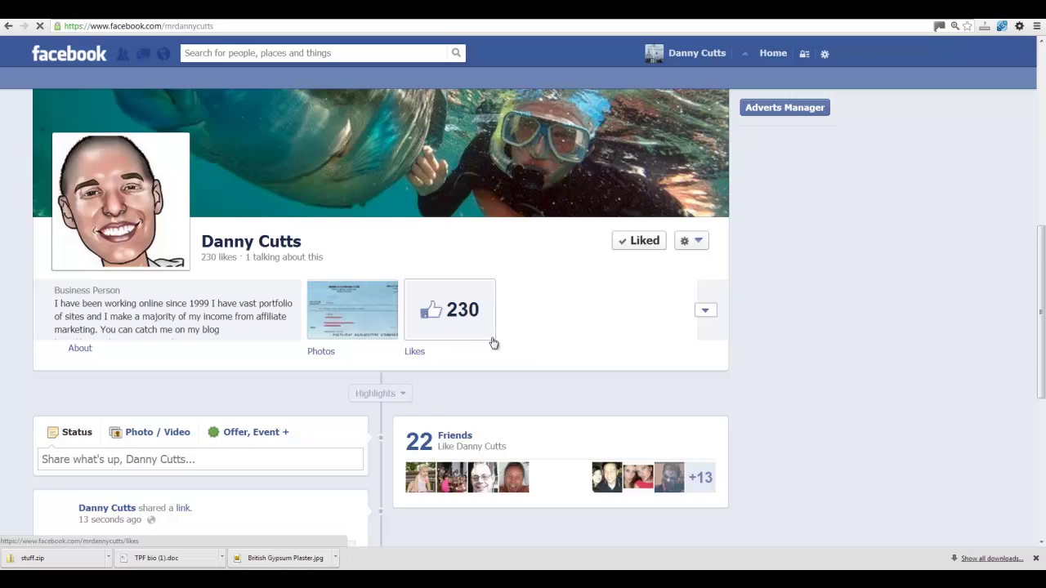
scroll(343, 351, down, 3)
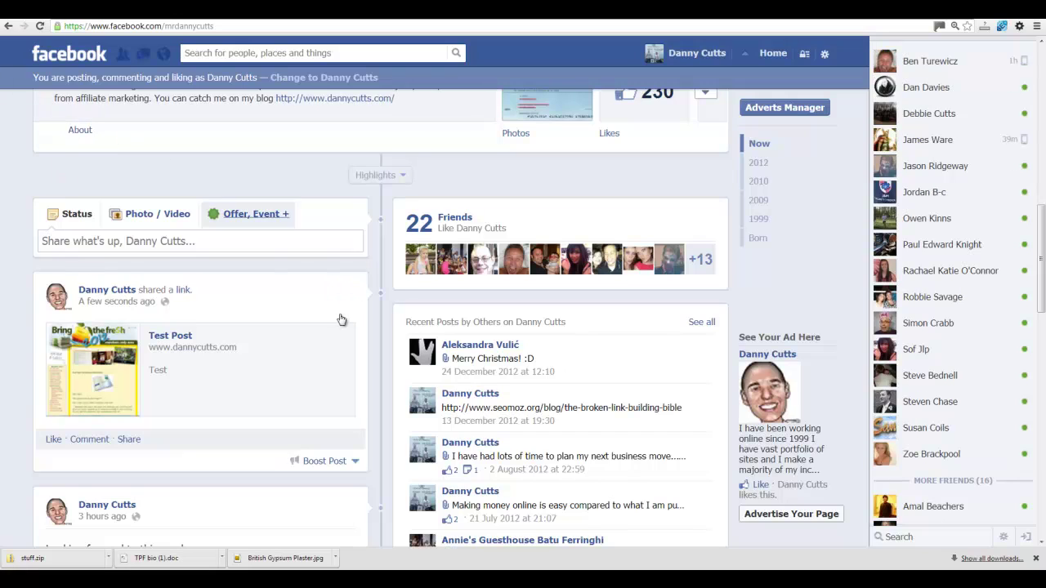
scroll(347, 343, down, 1)
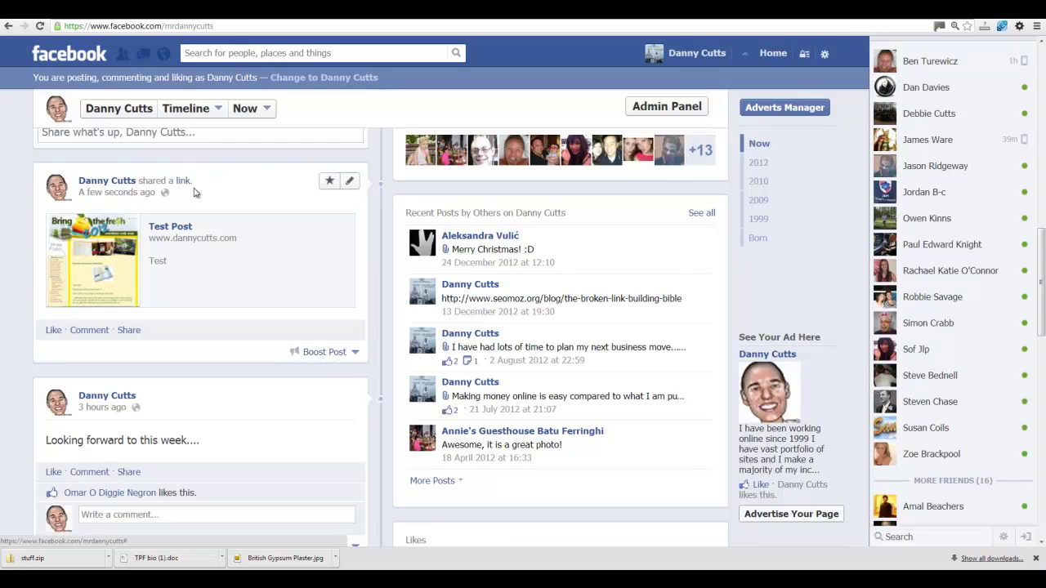